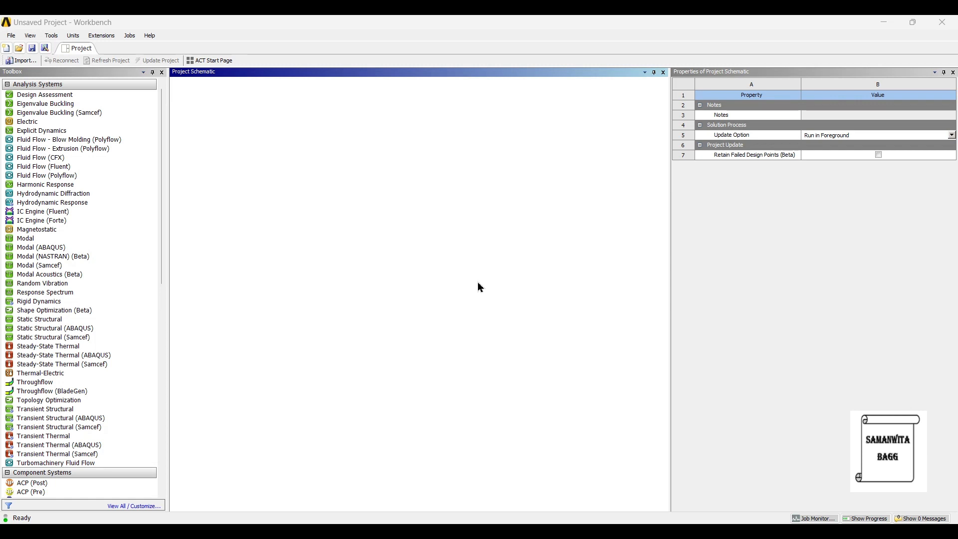
# Step: Create a Modal analysis system and add a new material named Alloy Steel to its engineering data
pyautogui.moveTo(68, 240); pyautogui.dragTo(264, 208)
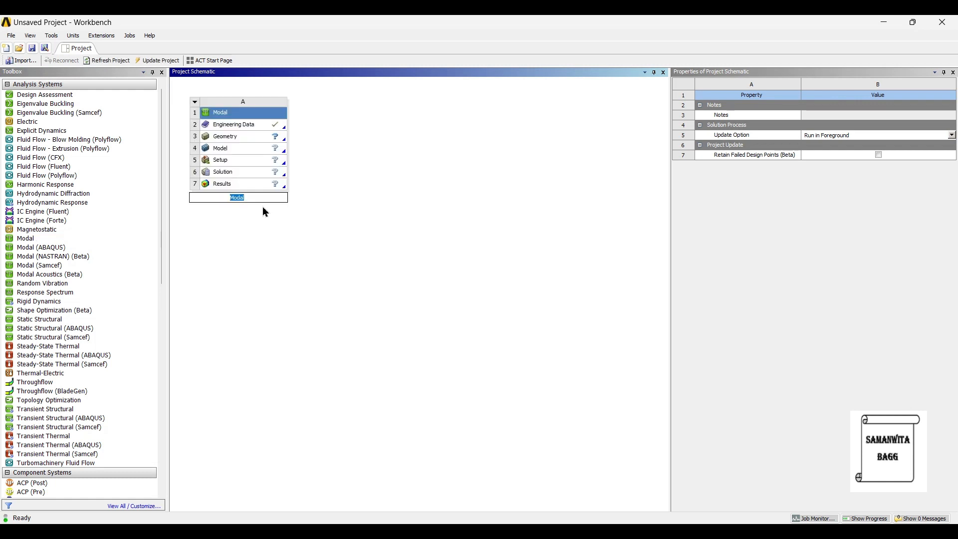
pyautogui.doubleClick(245, 127)
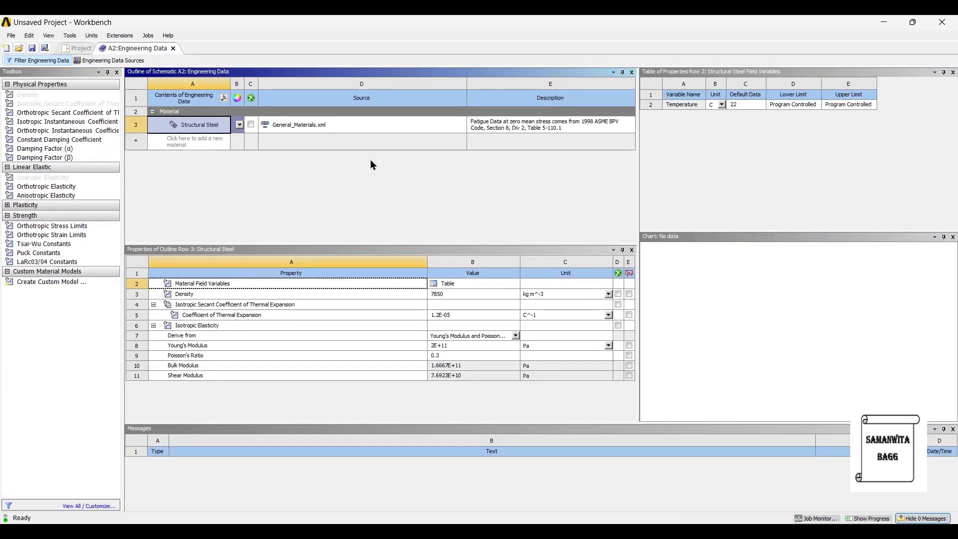
pyautogui.click(191, 144)
pyautogui.write('A')
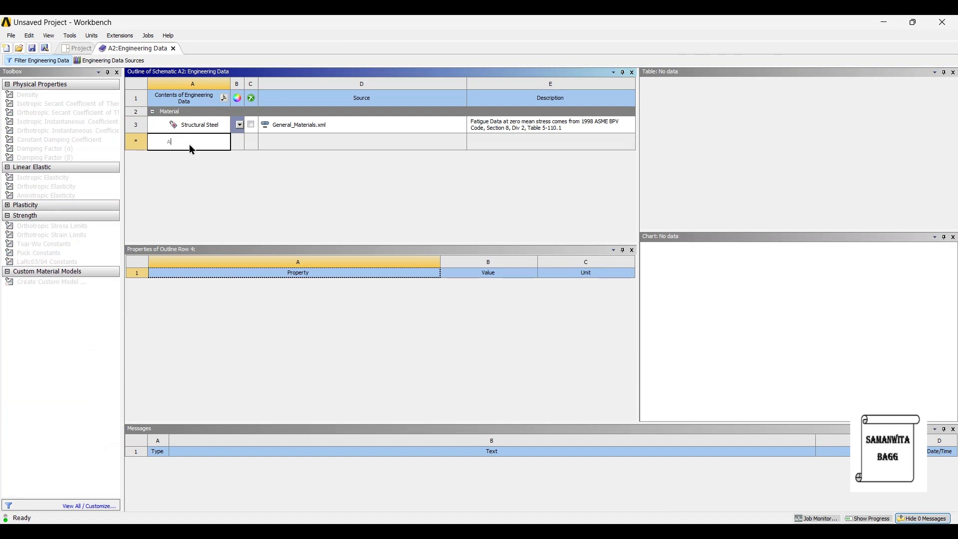
pyautogui.write('lloy Steel')
pyautogui.press('Return')
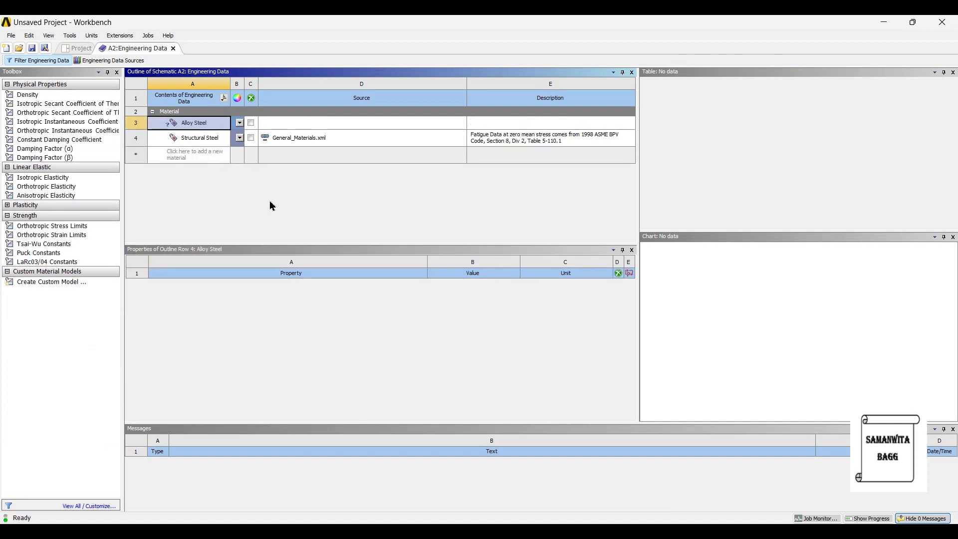
# Step: Add a Density property to Alloy Steel and set it to 7860 kg m^-3, consulting the MatWeb data sheet
pyautogui.doubleClick(28, 94)
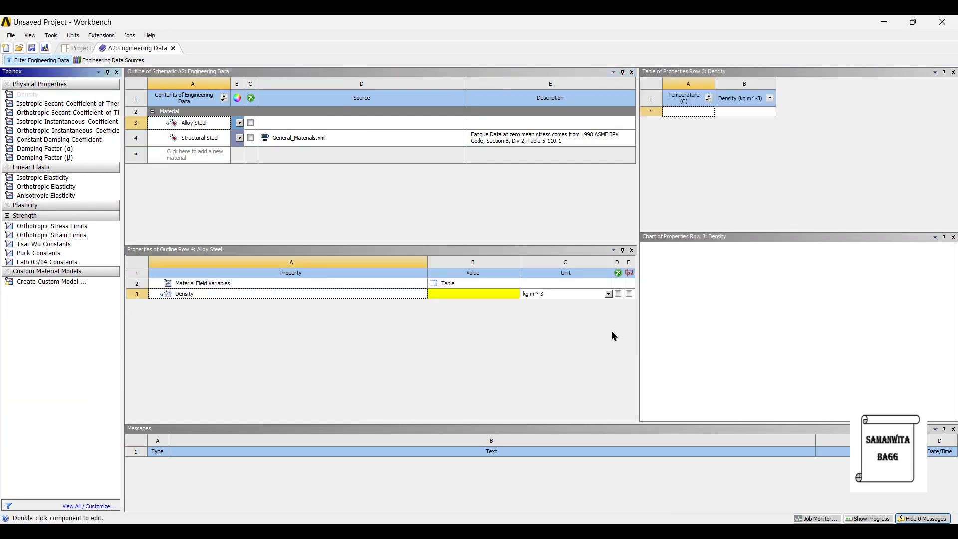
pyautogui.click(477, 295)
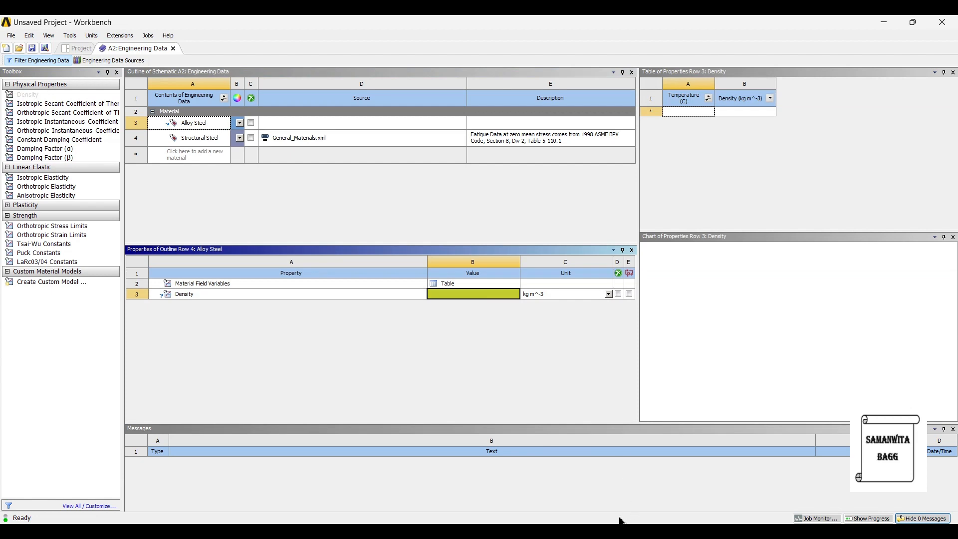
pyautogui.click(550, 536)
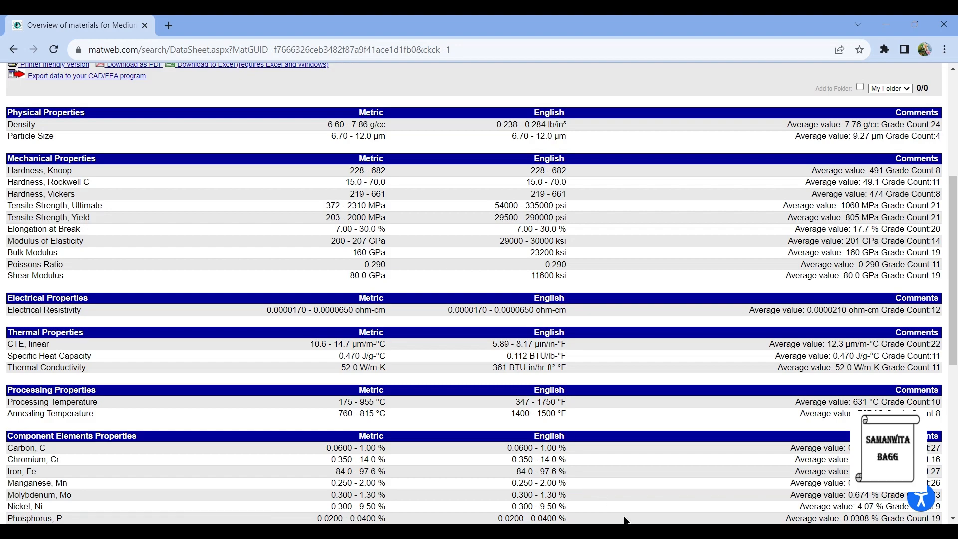
pyautogui.click(621, 532)
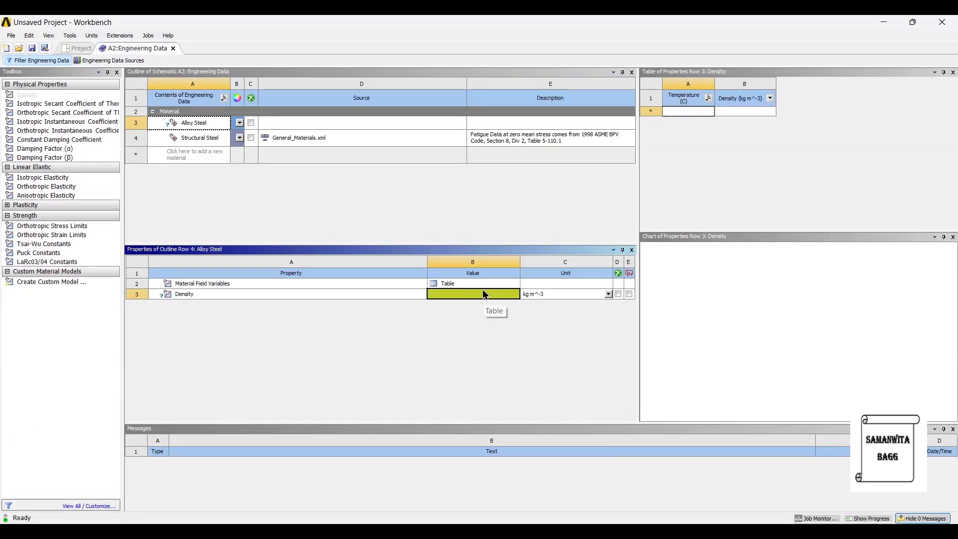
pyautogui.write('7860')
pyautogui.press('Return')
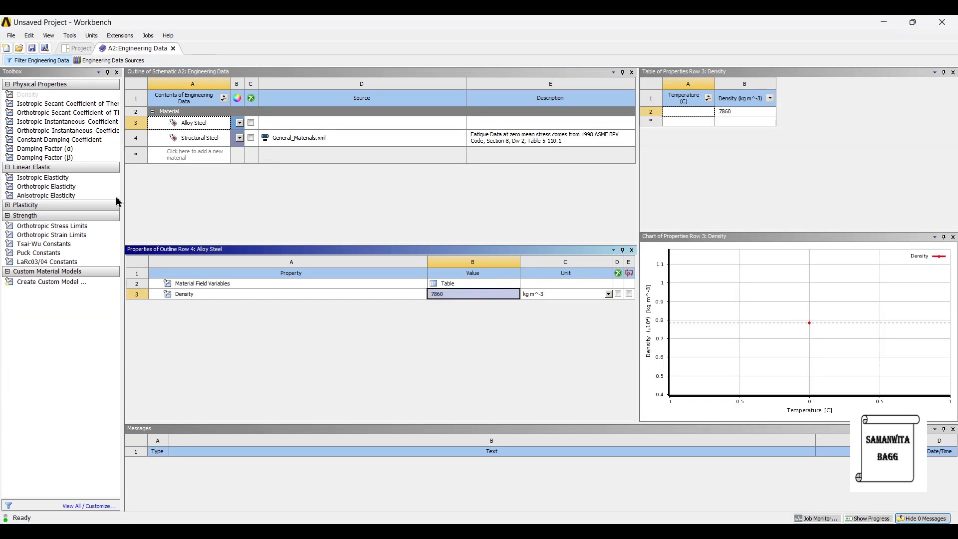
# Step: Add Isotropic Elasticity to Alloy Steel and set Poisson's ratio to 0.29 from the MatWeb data sheet
pyautogui.click(95, 179)
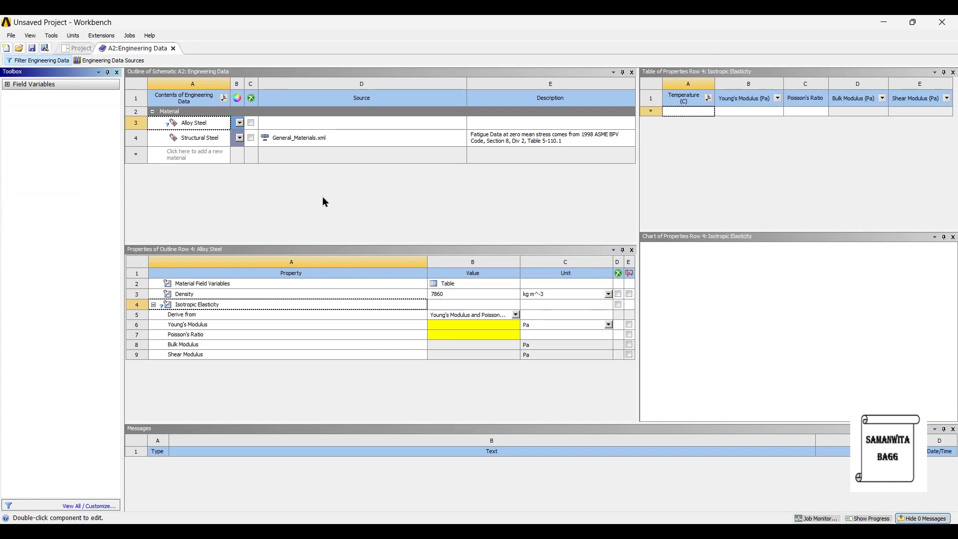
pyautogui.click(464, 327)
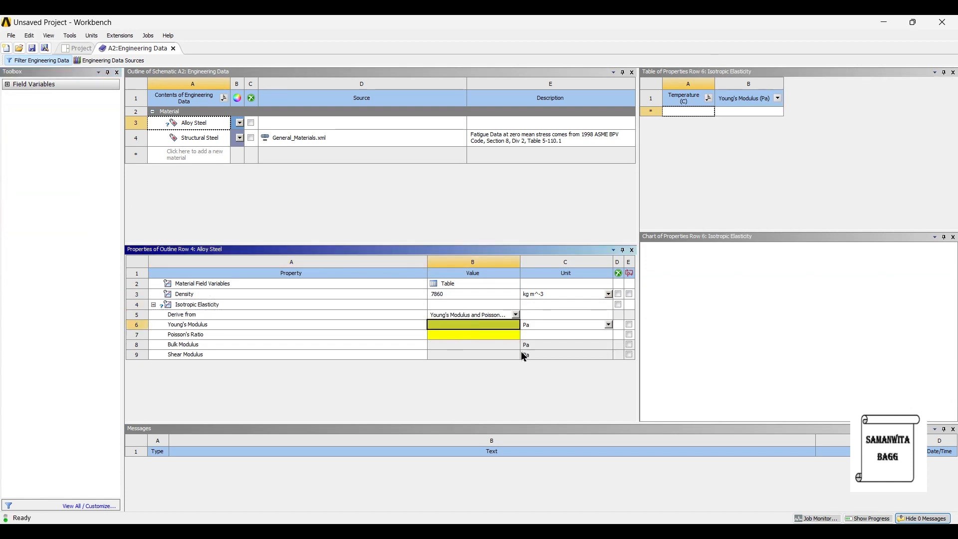
pyautogui.hotkey('alt', 'Tab')
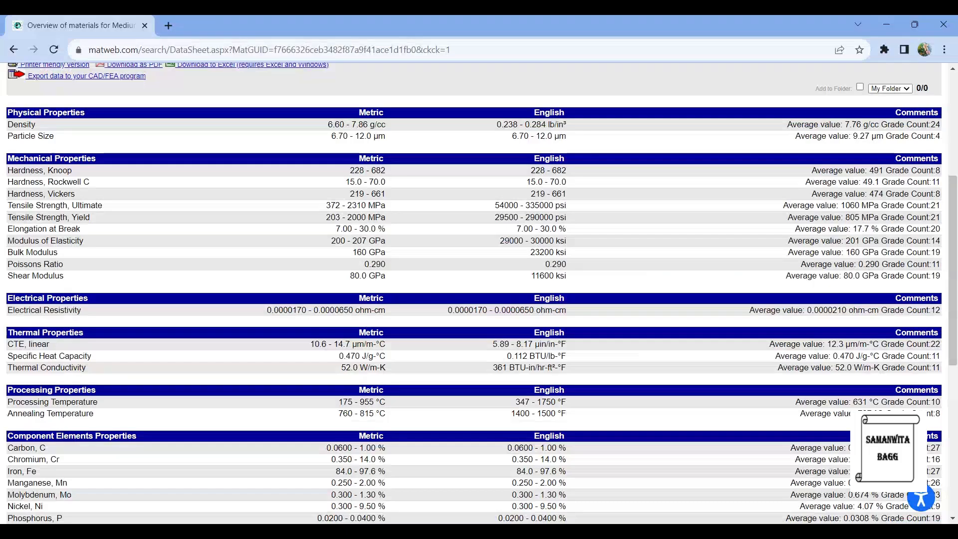
pyautogui.click(473, 334)
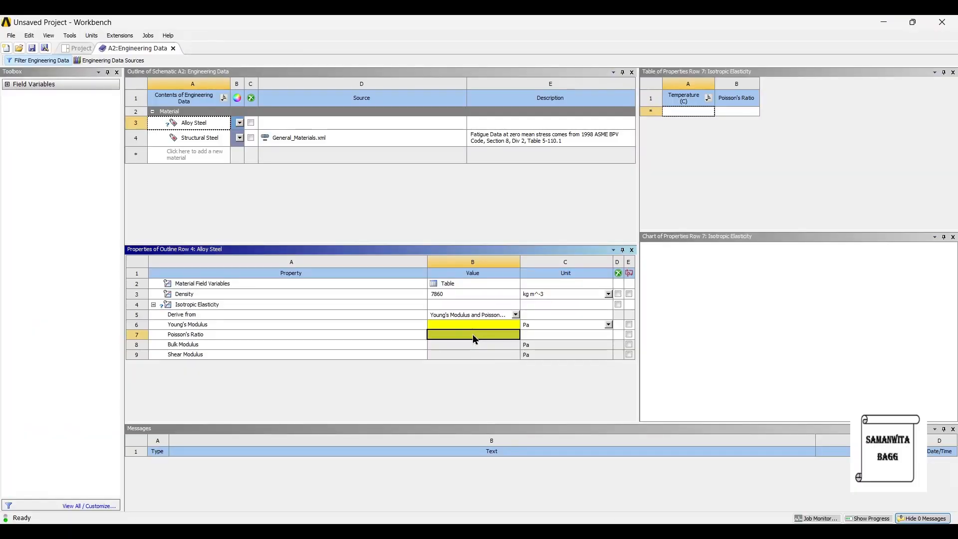
pyautogui.write('0.29')
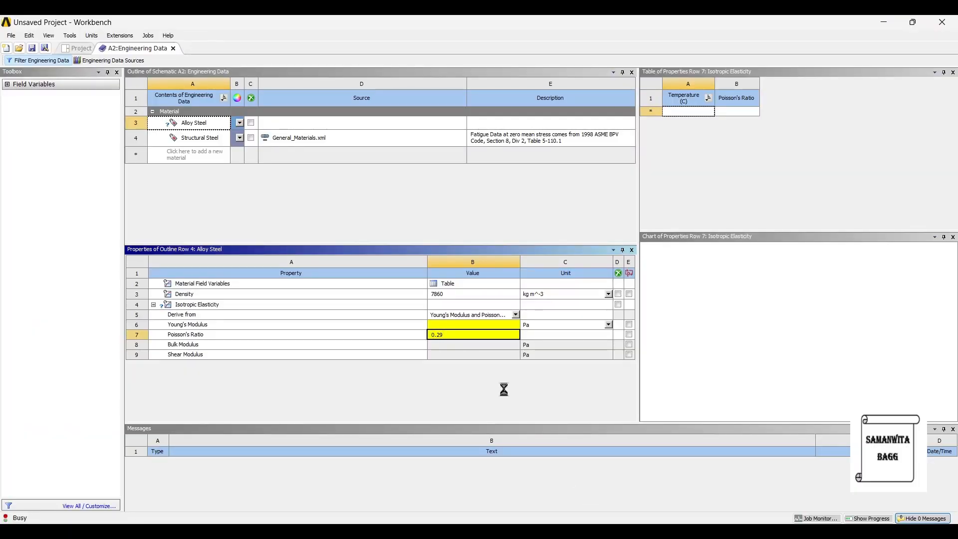
pyautogui.press('Return')
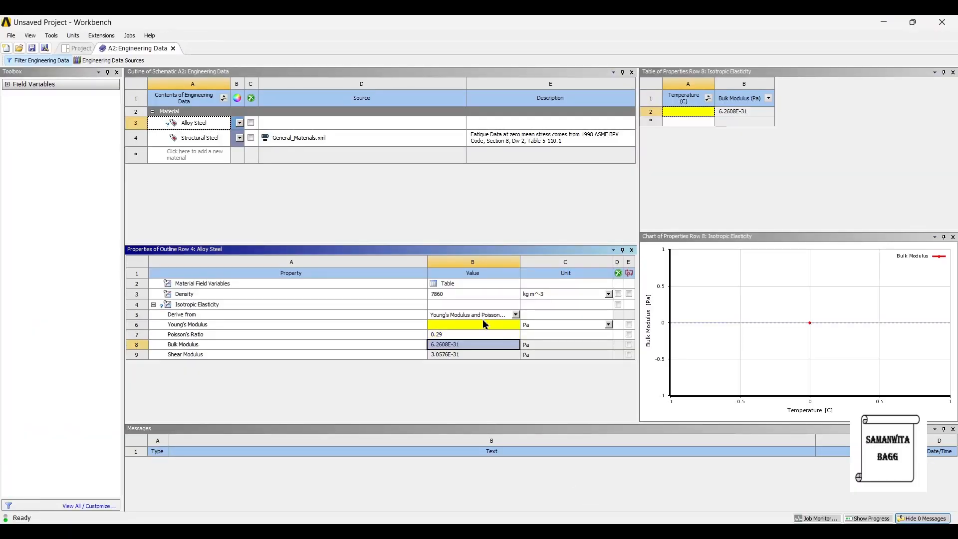
# Step: Check the modulus of elasticity on the MatWeb data sheet and set Alloy Steel's Young's modulus to 207e9 Pa
pyautogui.click(457, 327)
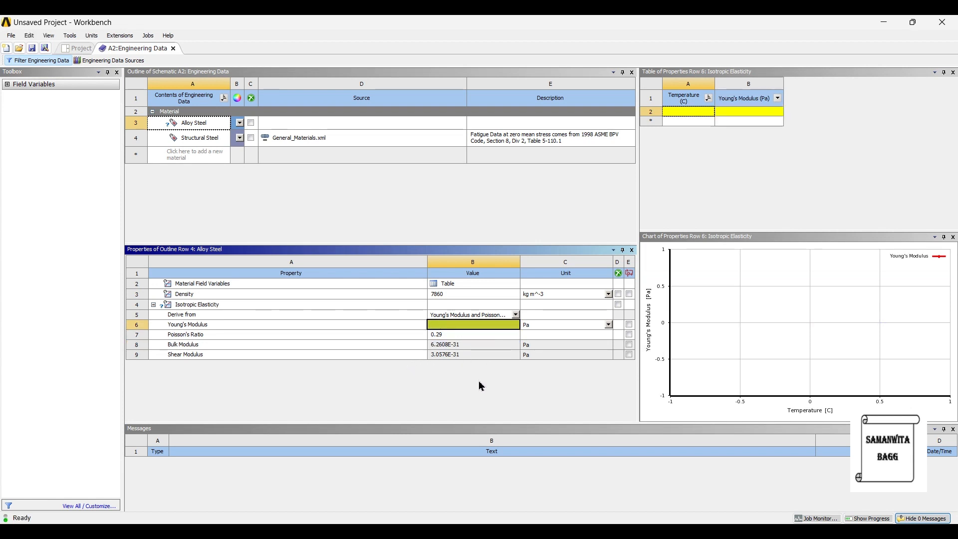
pyautogui.moveTo(630, 530)
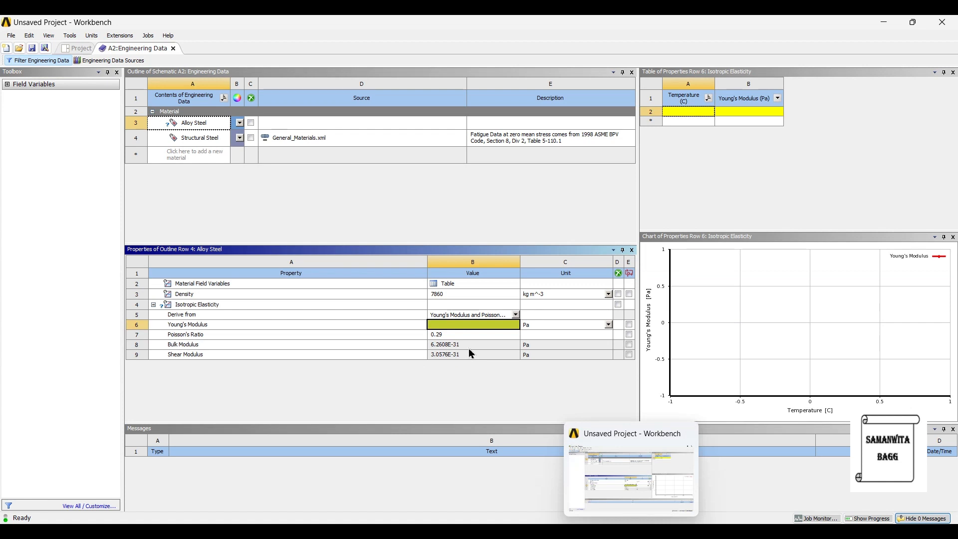
pyautogui.click(631, 530)
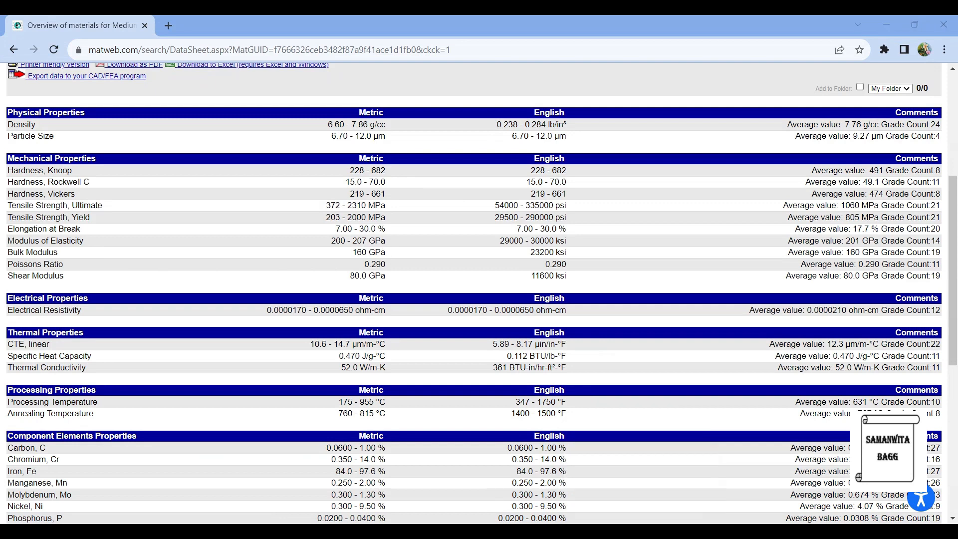
pyautogui.click(631, 530)
pyautogui.write('207e9')
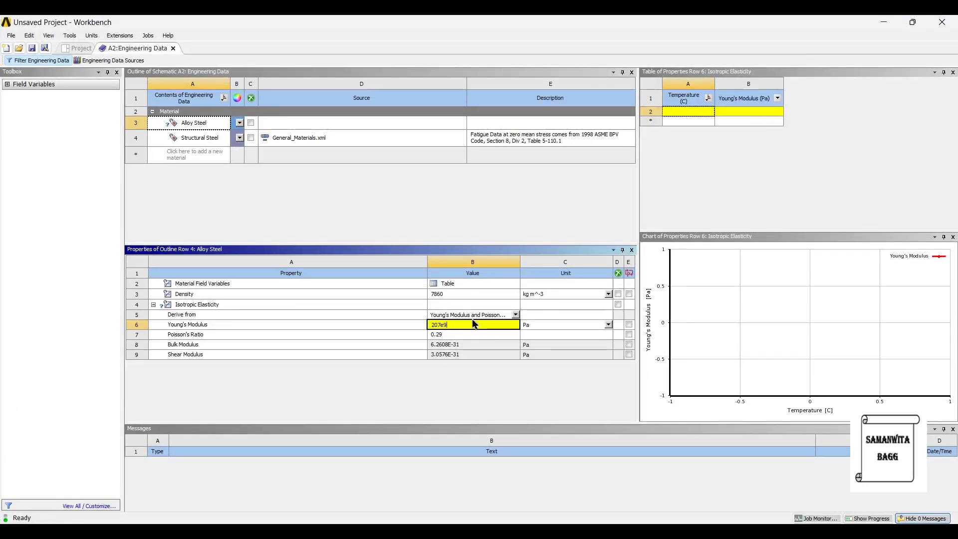
pyautogui.press('Return')
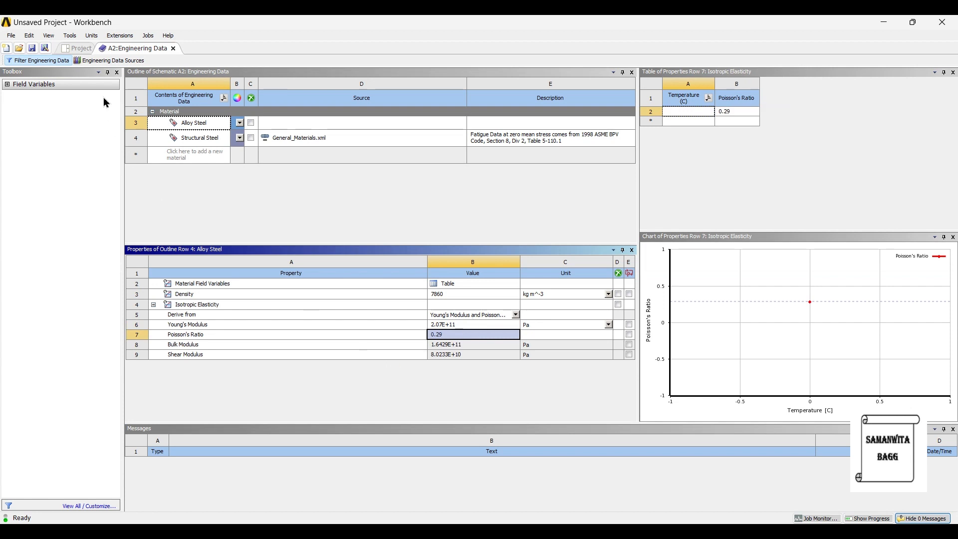
# Step: Add Stainless Steel from the General Materials library to the engineering data, then return to the project schematic and update the project
pyautogui.click(202, 123)
pyautogui.click(203, 122)
pyautogui.click(113, 60)
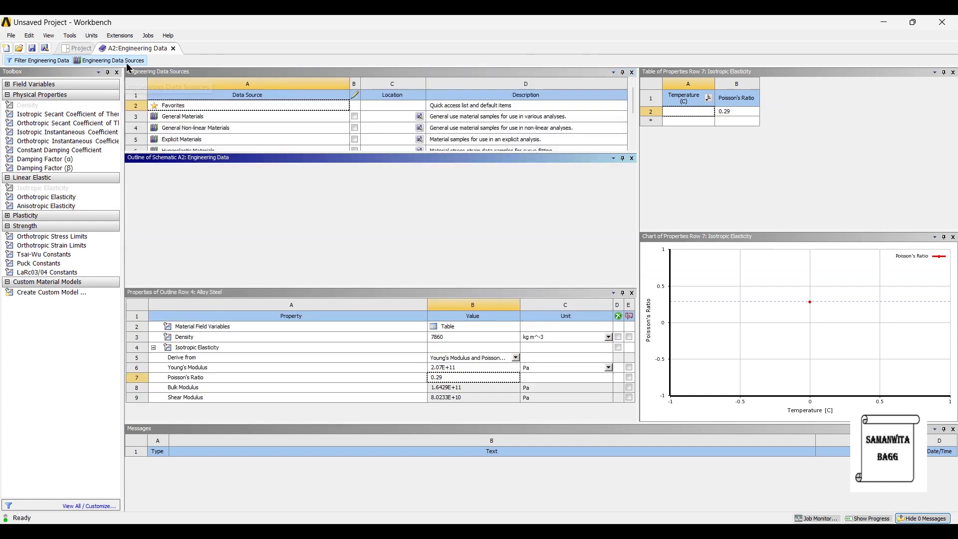
pyautogui.click(191, 121)
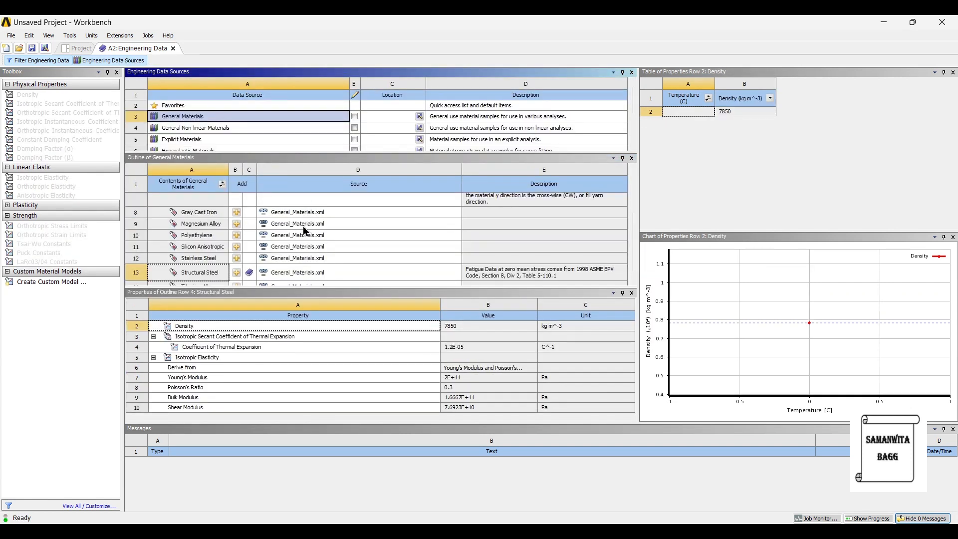
pyautogui.click(236, 258)
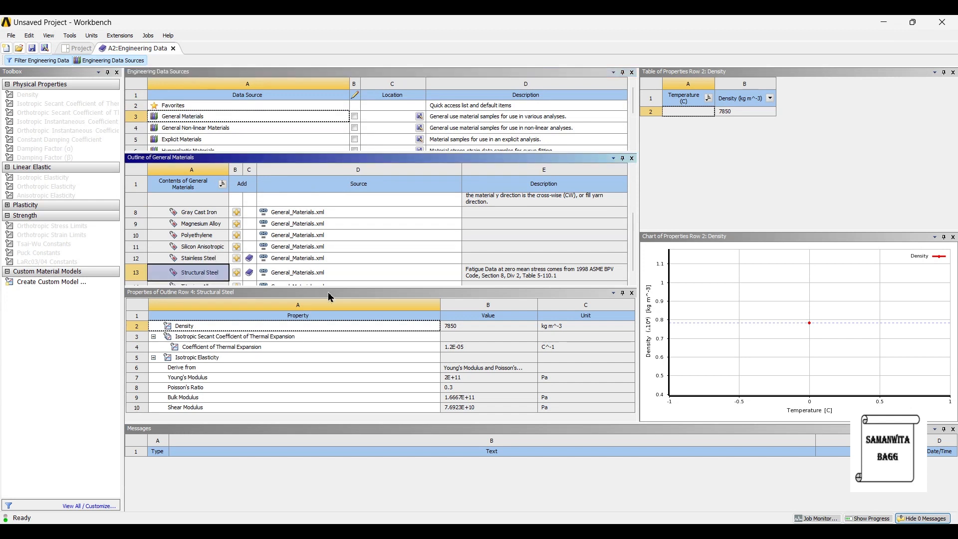
pyautogui.click(79, 49)
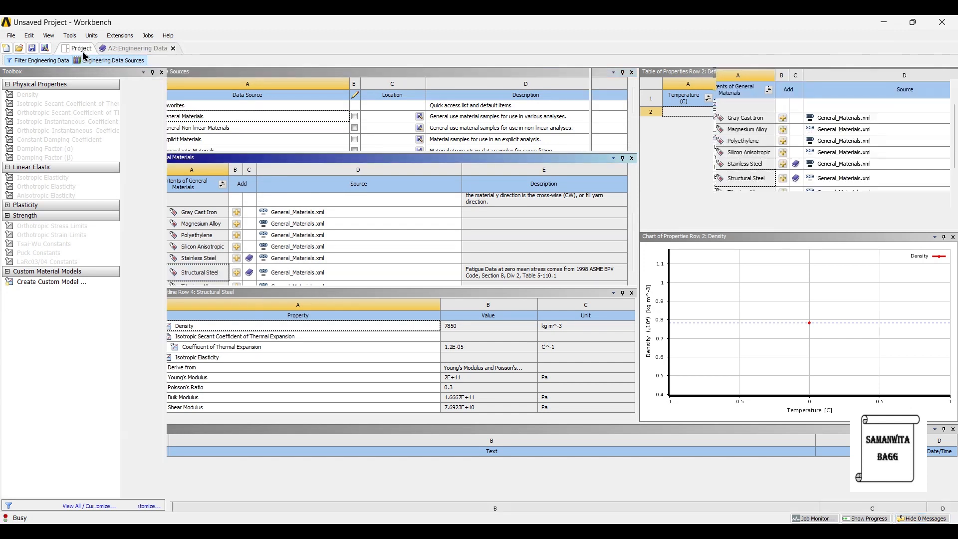
pyautogui.click(158, 60)
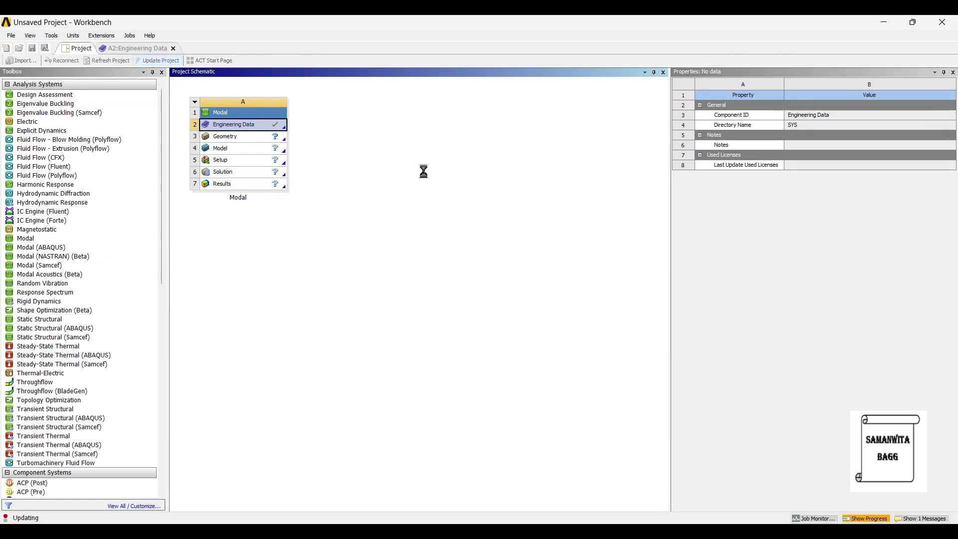
# Step: Import D Shackle.stp as the Modal system's geometry and open its model in Mechanical
pyautogui.click(246, 144)
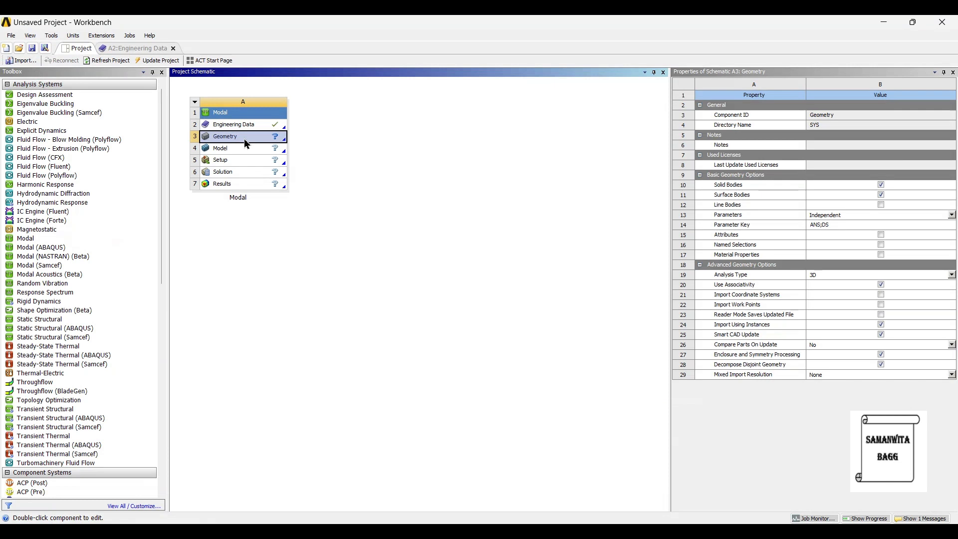
pyautogui.rightClick(245, 140)
pyautogui.moveTo(327, 168)
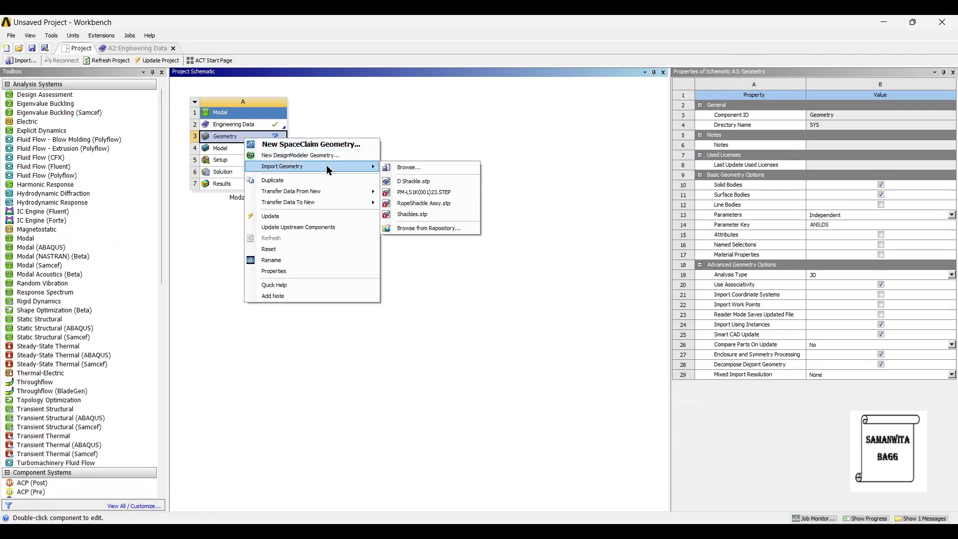
pyautogui.click(413, 181)
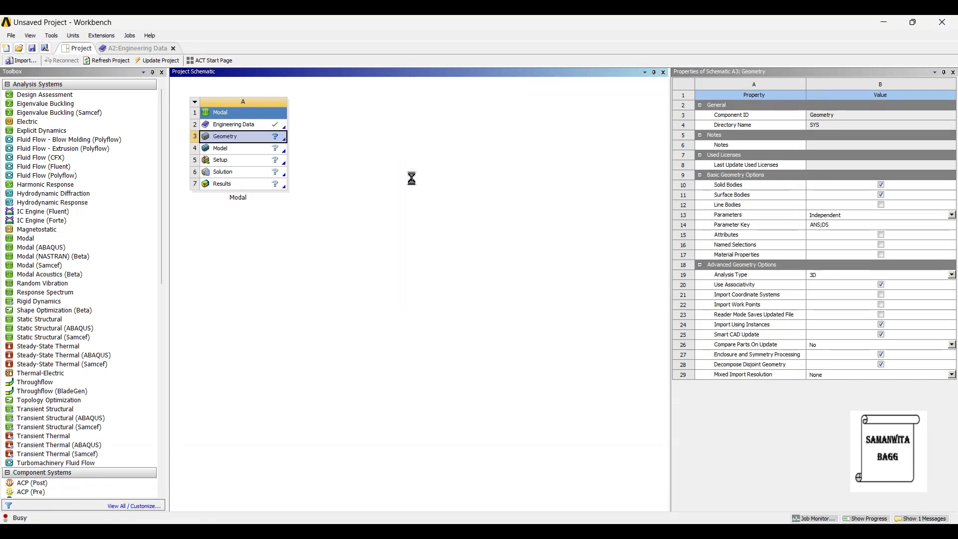
pyautogui.doubleClick(239, 152)
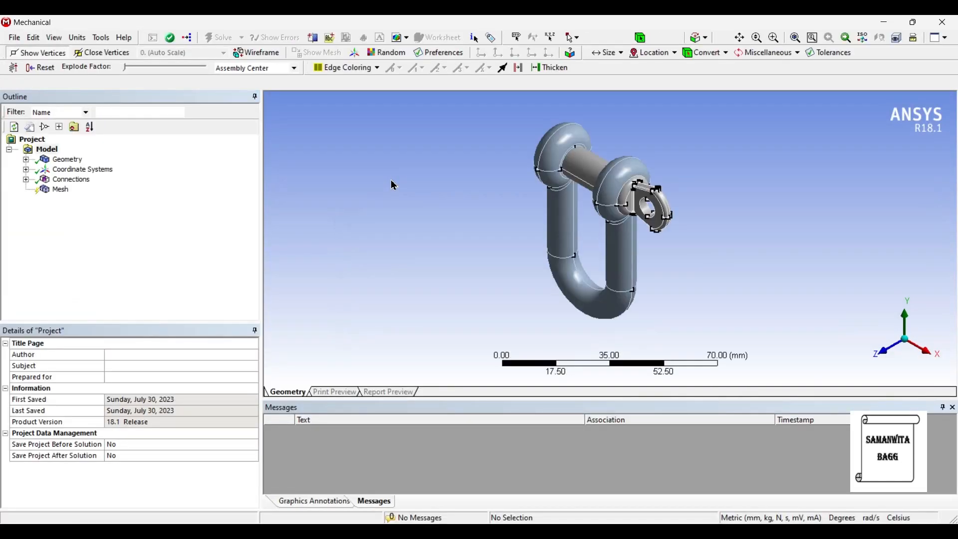
# Step: Expand the model's geometry and suppress the Shackle Pin body
pyautogui.click(26, 159)
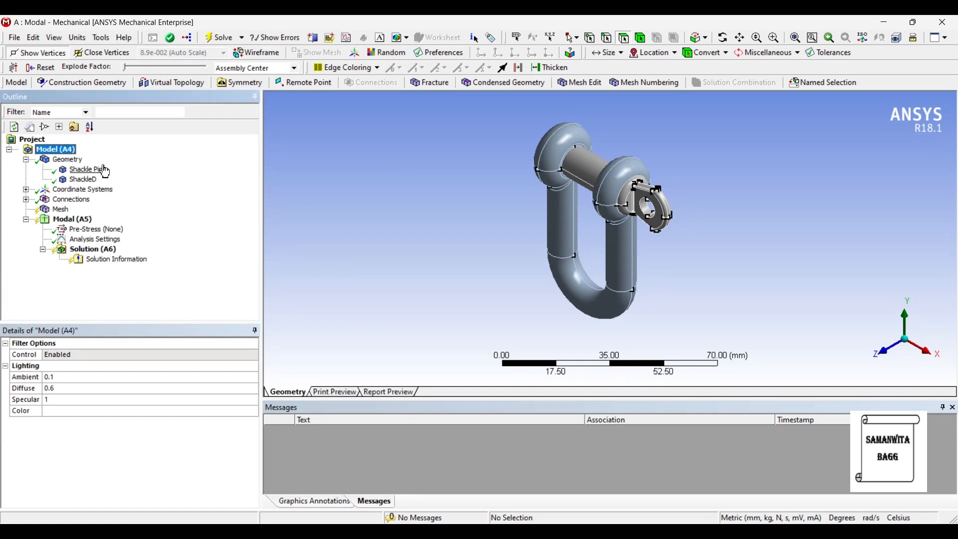
pyautogui.rightClick(97, 169)
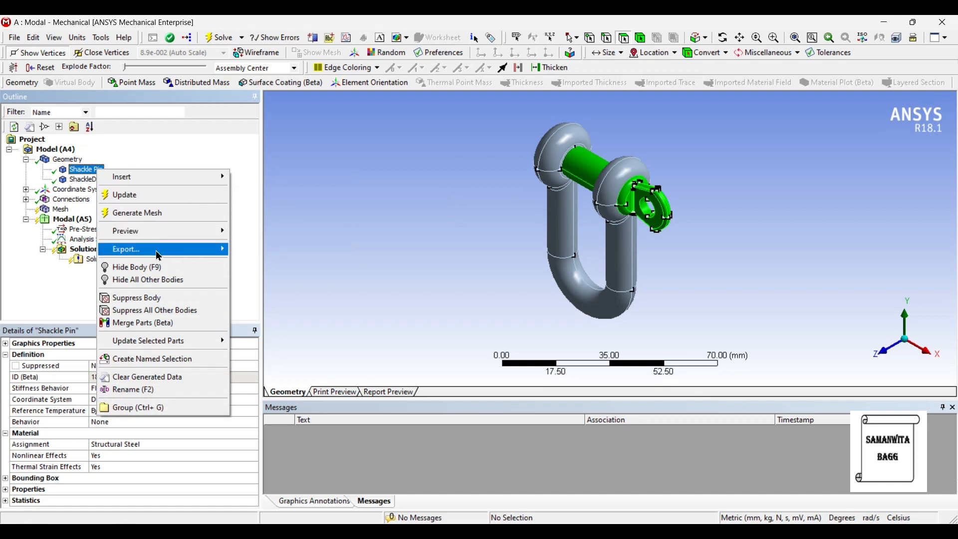
pyautogui.press('Escape')
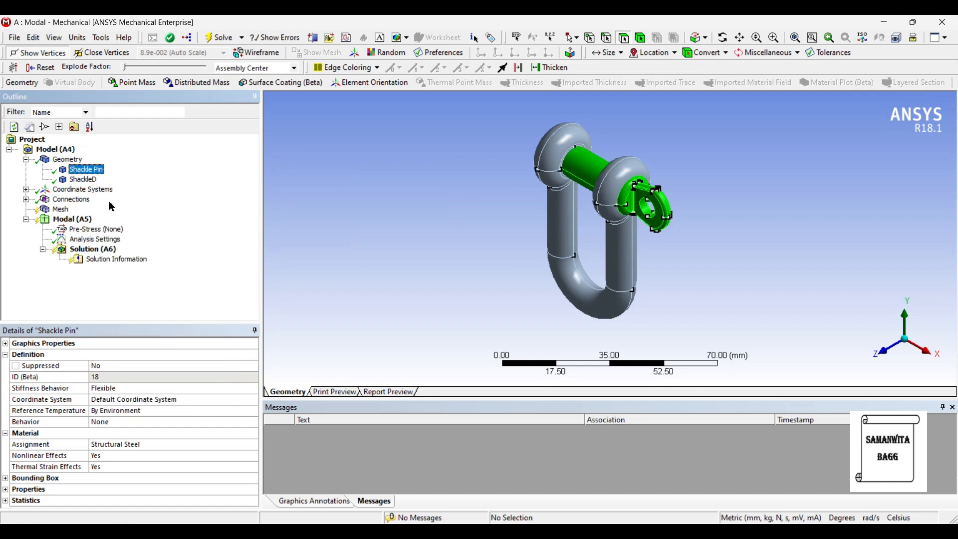
pyautogui.hotkey('ctrl', 's')
# Step: Assign the Alloy Steel material to the ShackleD body
pyautogui.click(87, 182)
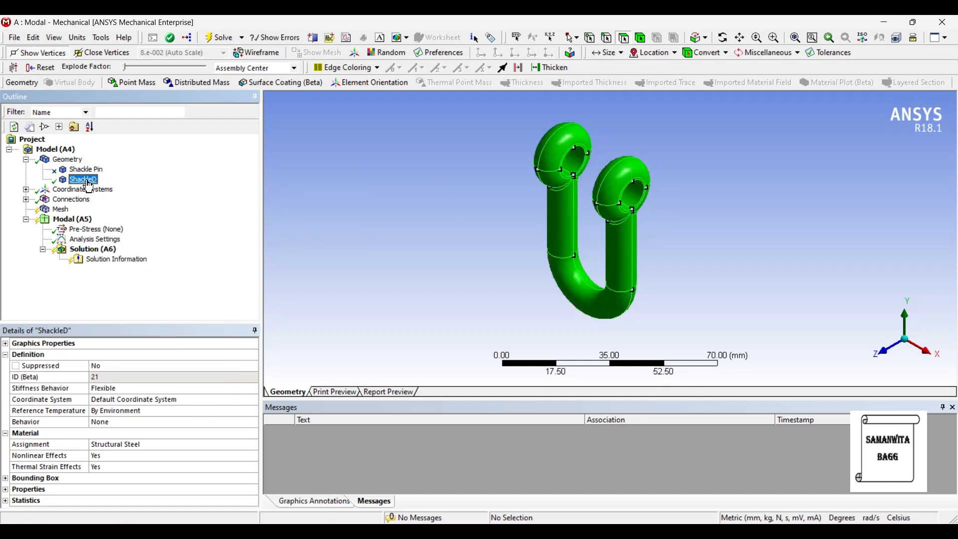
pyautogui.click(187, 445)
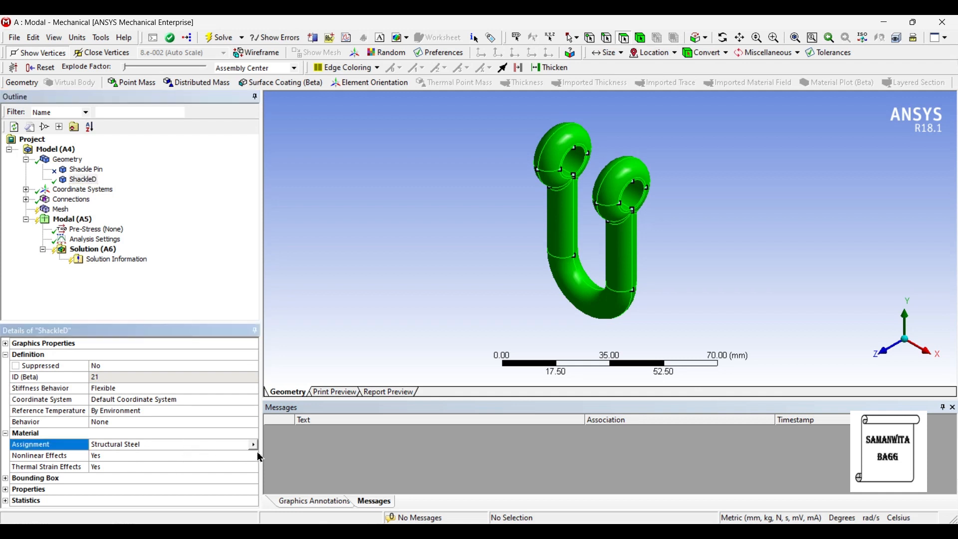
pyautogui.click(254, 445)
pyautogui.click(292, 494)
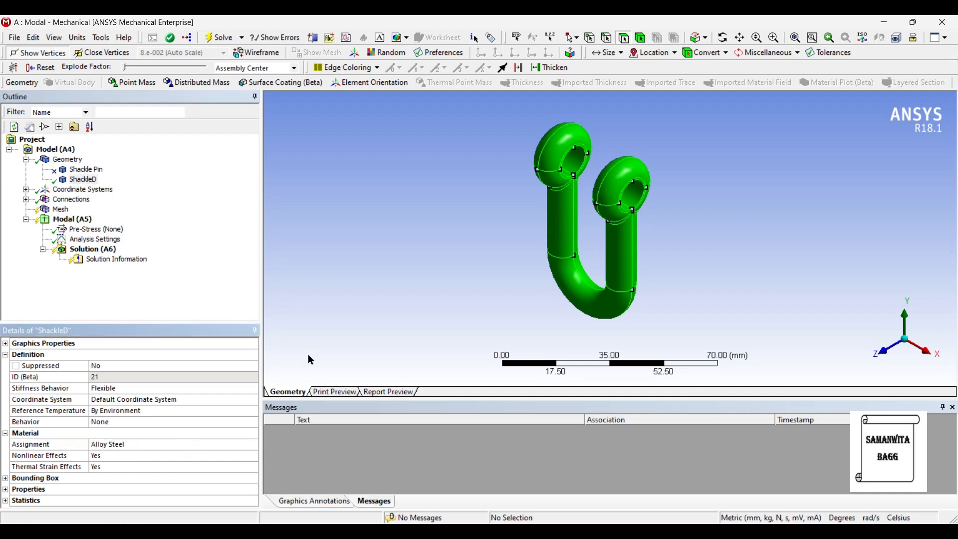
# Step: Set the mesh sizing's Relevance Center to Fine and generate the shackle's mesh
pyautogui.moveTo(578, 282); pyautogui.dragTo(653, 255, button='middle')
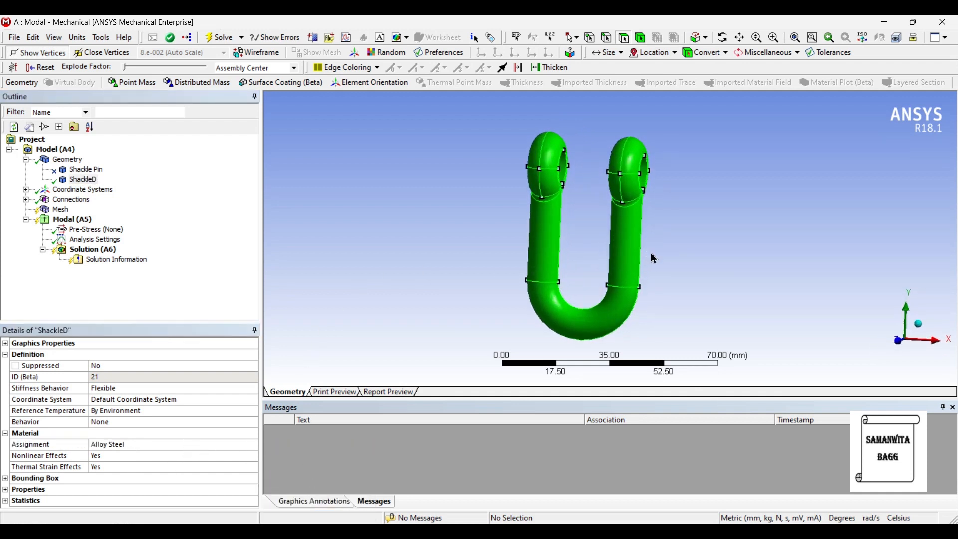
pyautogui.click(60, 209)
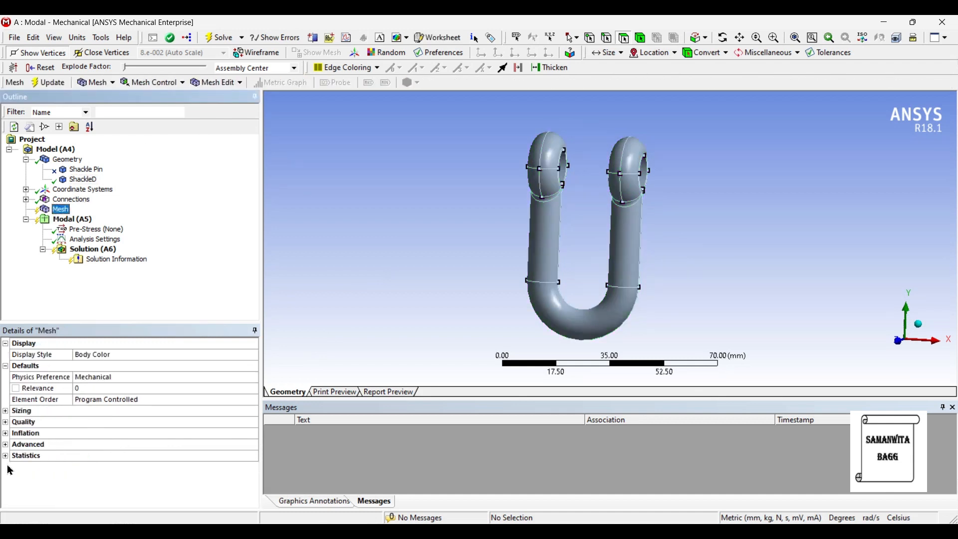
pyautogui.click(6, 411)
pyautogui.click(128, 433)
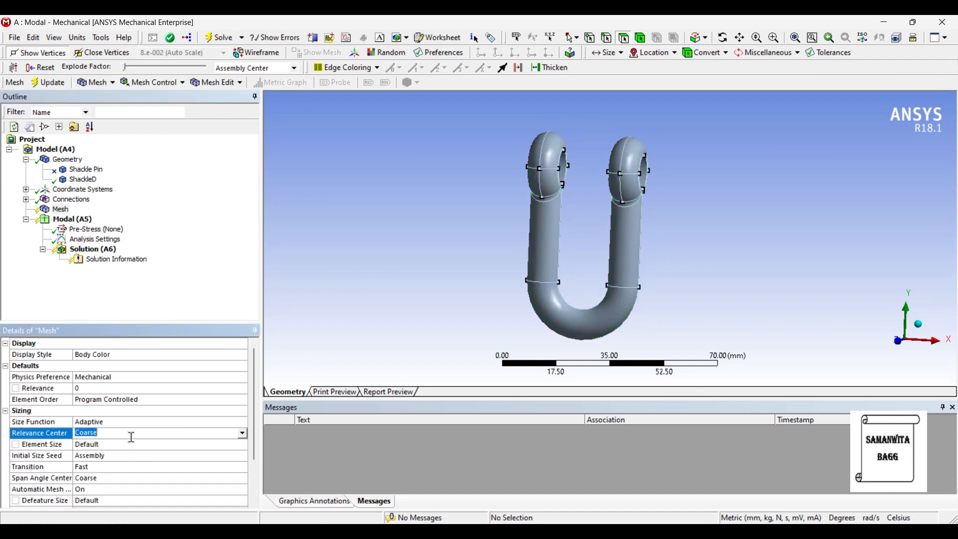
pyautogui.click(243, 433)
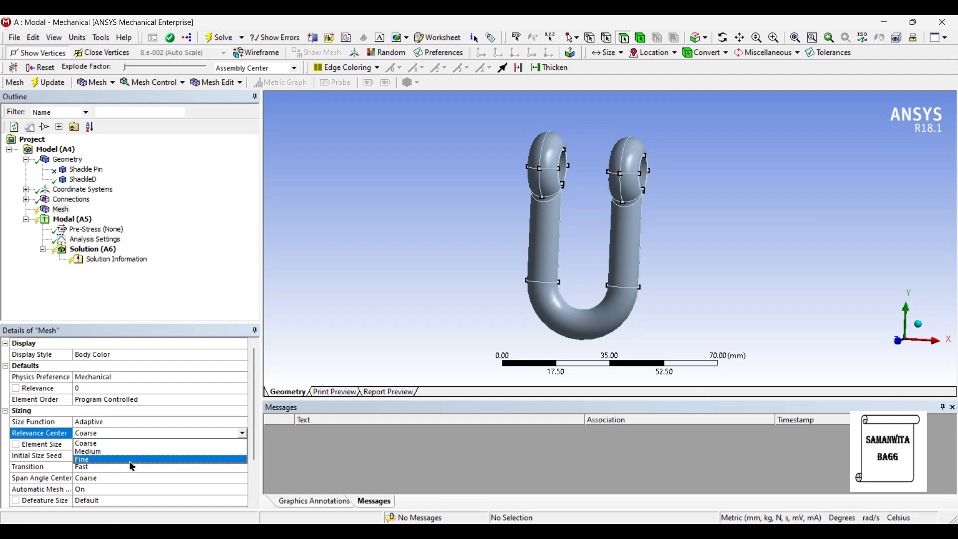
pyautogui.click(133, 466)
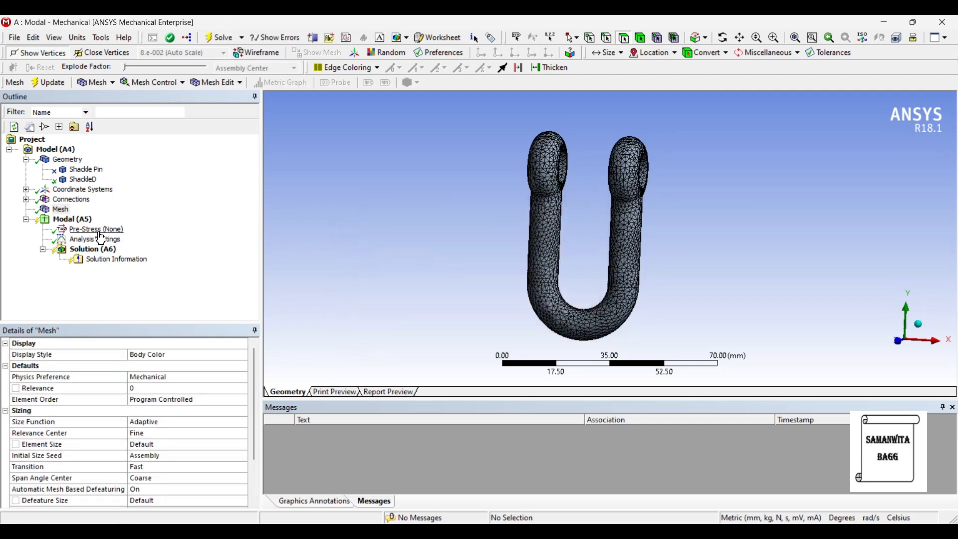
# Step: Add a fixed support to the Modal analysis on the four inner cylindrical faces of the shackle's two eye holes
pyautogui.click(75, 220)
pyautogui.rightClick(85, 220)
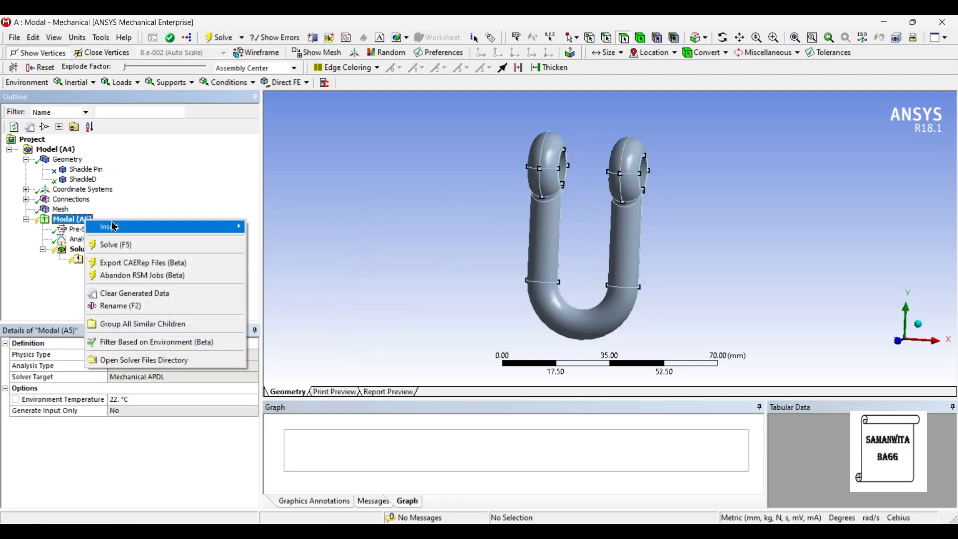
pyautogui.moveTo(112, 227)
pyautogui.click(318, 263)
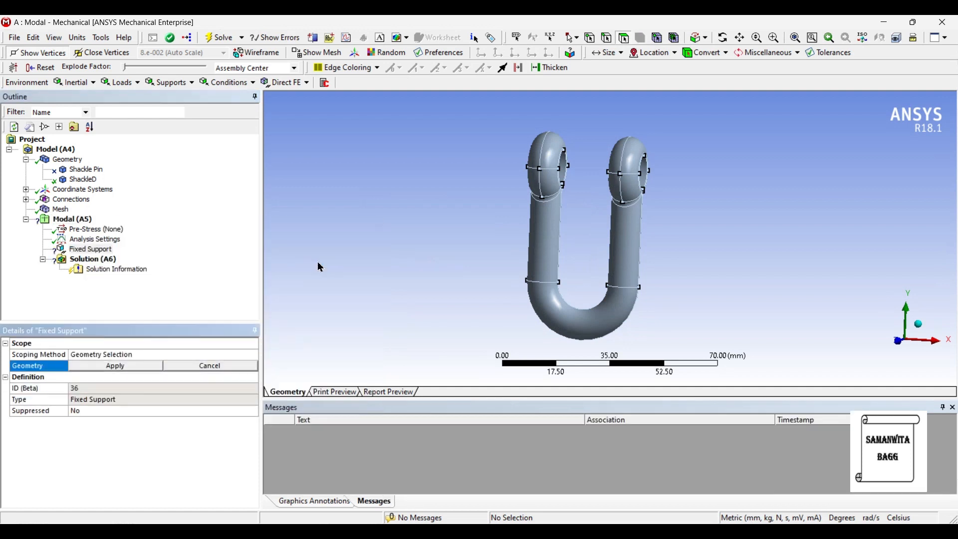
pyautogui.click(565, 177)
pyautogui.keyDown('ctrl'); pyautogui.click(641, 180); pyautogui.keyUp('ctrl')
pyautogui.moveTo(642, 180); pyautogui.dragTo(447, 219, button='middle')
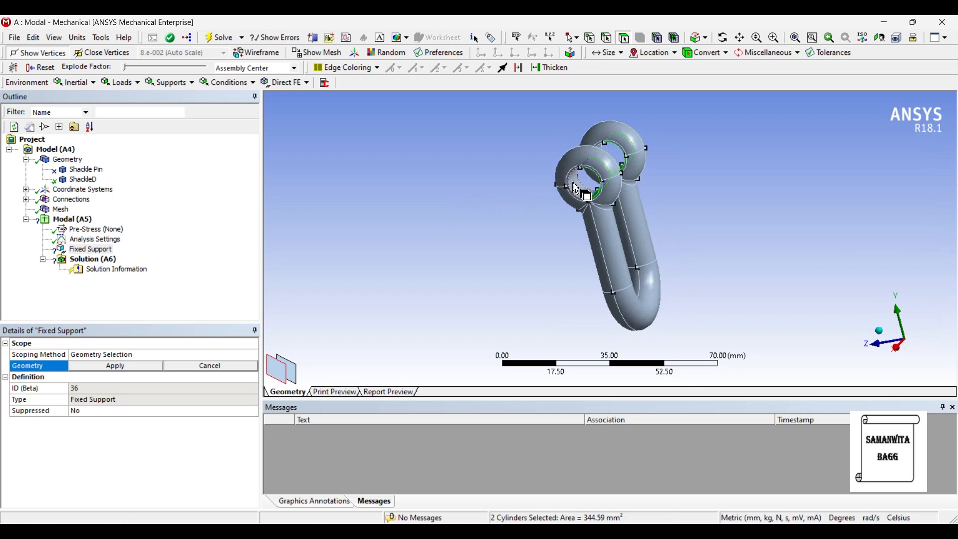
pyautogui.keyDown('ctrl'); pyautogui.click(576, 183); pyautogui.keyUp('ctrl')
pyautogui.moveTo(618, 189); pyautogui.dragTo(627, 164, button='middle')
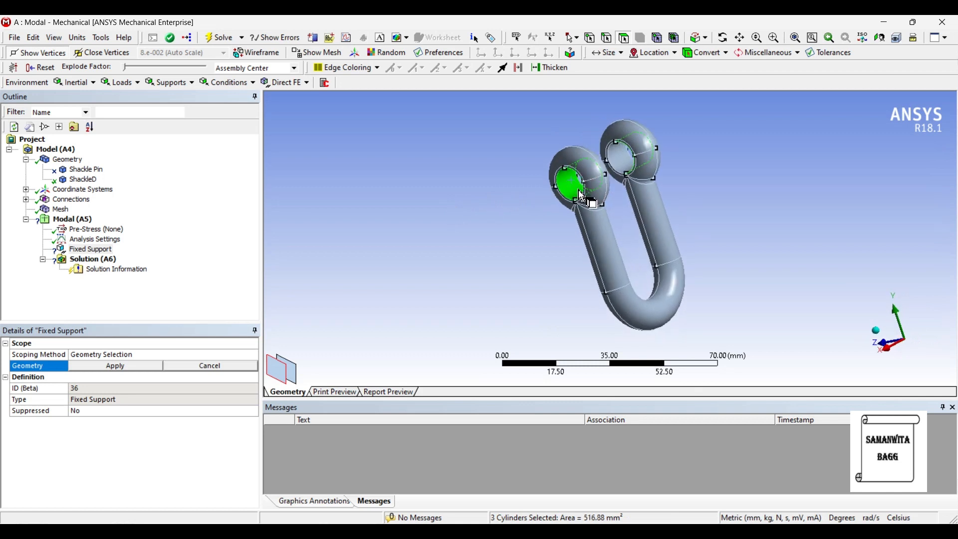
pyautogui.keyDown('ctrl'); pyautogui.click(622, 158); pyautogui.keyUp('ctrl')
pyautogui.click(103, 367)
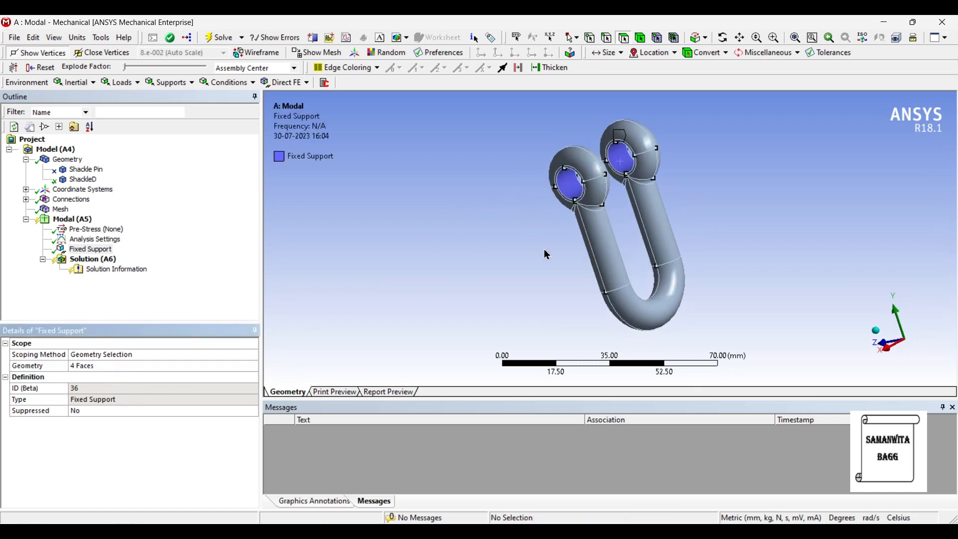
# Step: Solve the modal analysis for the shackle
pyautogui.moveTo(598, 247); pyautogui.dragTo(692, 237, button='middle')
pyautogui.click(108, 261)
pyautogui.rightClick(109, 262)
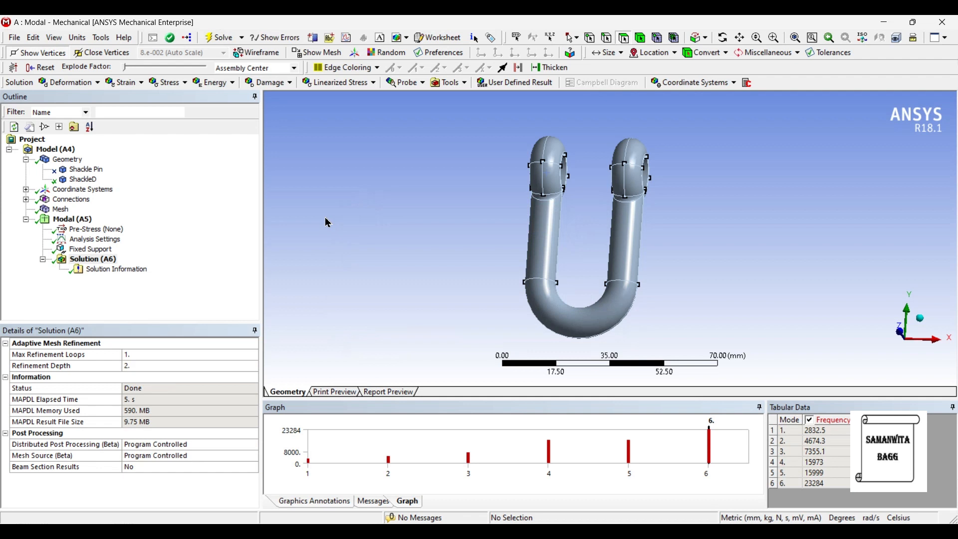
# Step: Select all six modes in the frequency graph and create mode shape results from them
pyautogui.click(723, 449)
pyautogui.rightClick(725, 449)
pyautogui.click(727, 455)
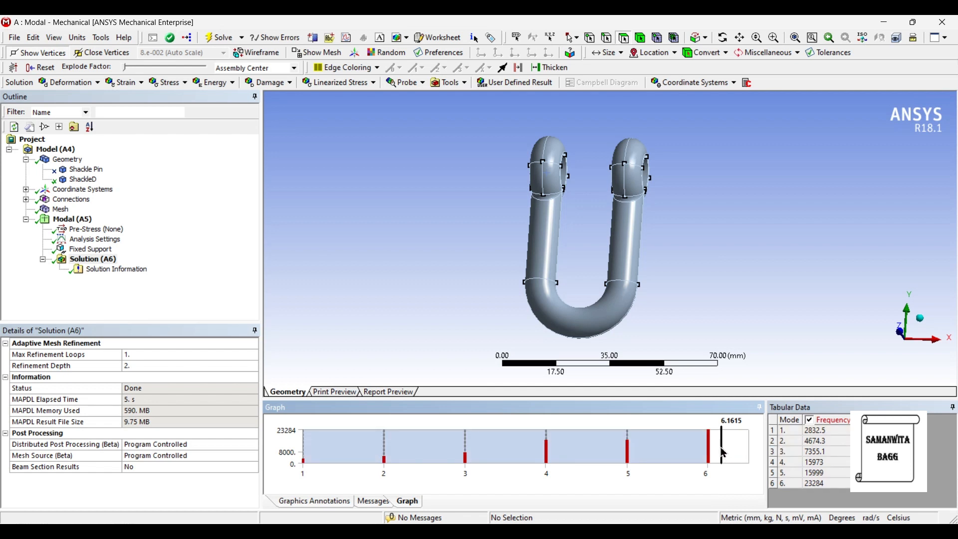
pyautogui.rightClick(724, 452)
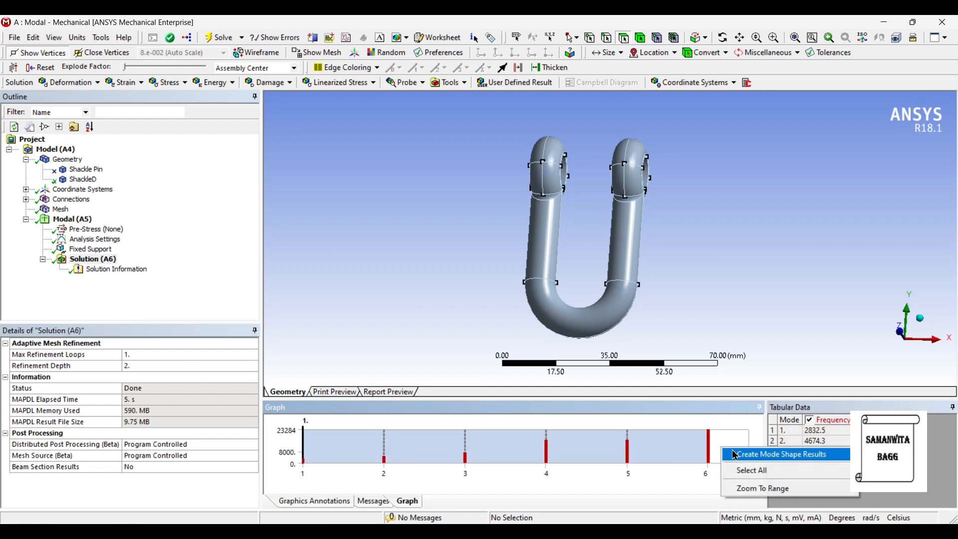
pyautogui.click(761, 455)
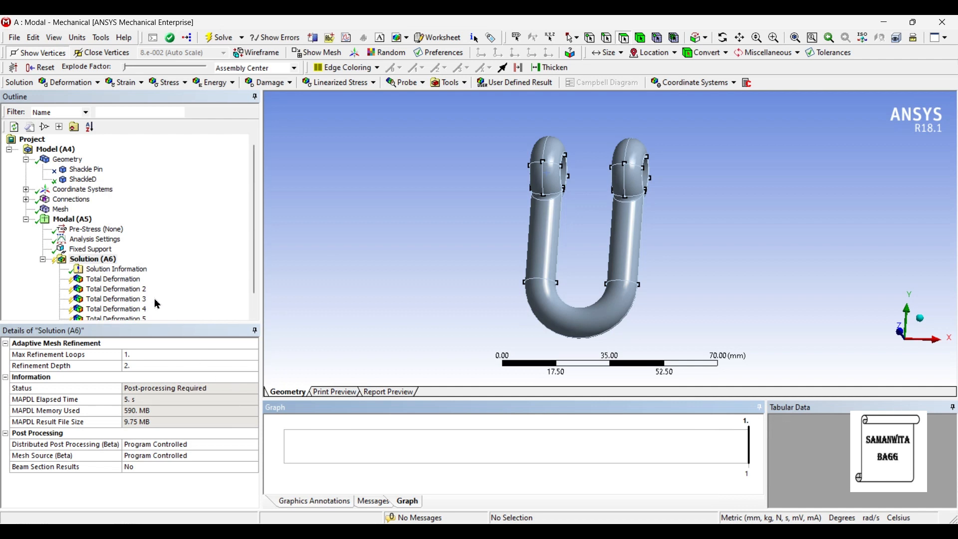
# Step: Evaluate the six Total Deformation results under the solution
pyautogui.scroll(-1, 157, 304)
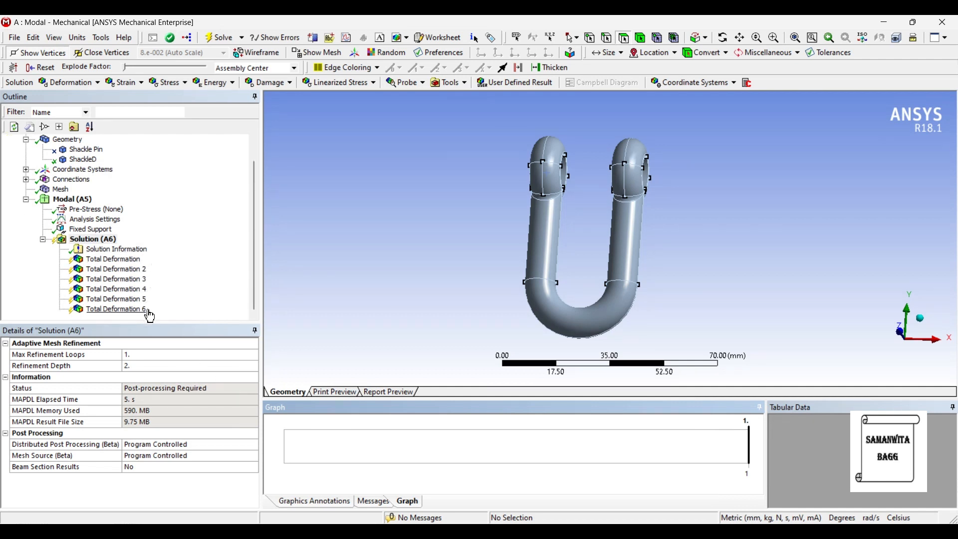
pyautogui.click(108, 241)
pyautogui.click(223, 37)
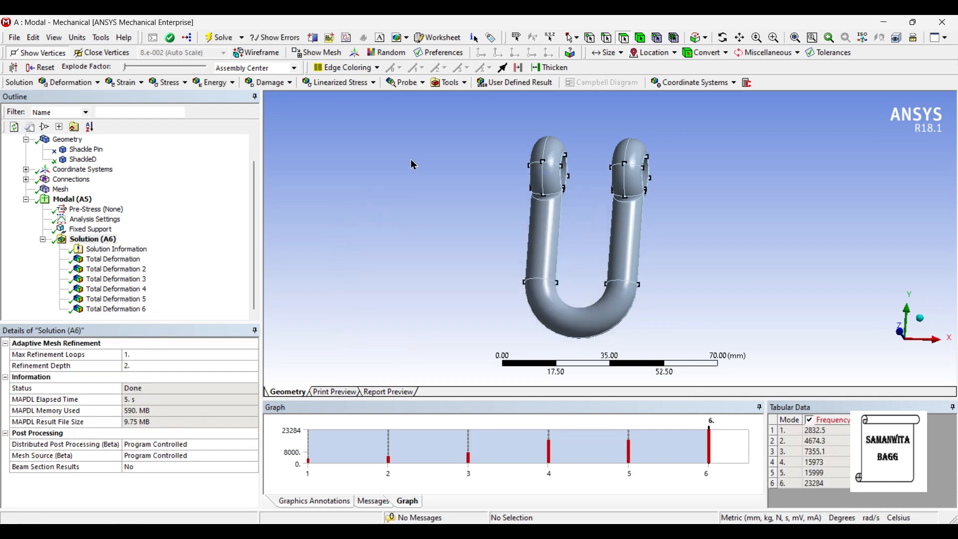
# Step: Check the modal analysis settings, and inspect the first mode's Total Deformation by playing and pausing its animation
pyautogui.click(95, 220)
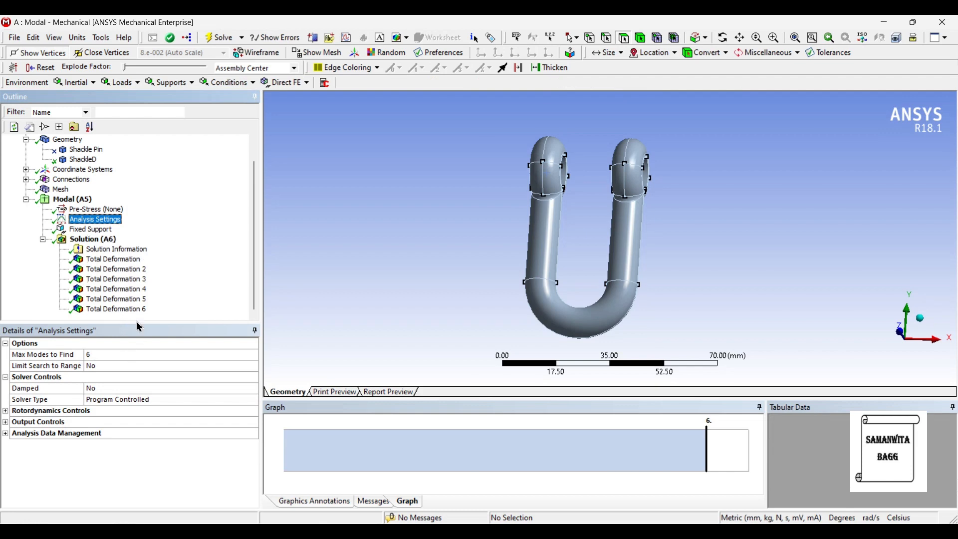
pyautogui.click(116, 260)
pyautogui.moveTo(494, 321); pyautogui.dragTo(552, 318, button='middle')
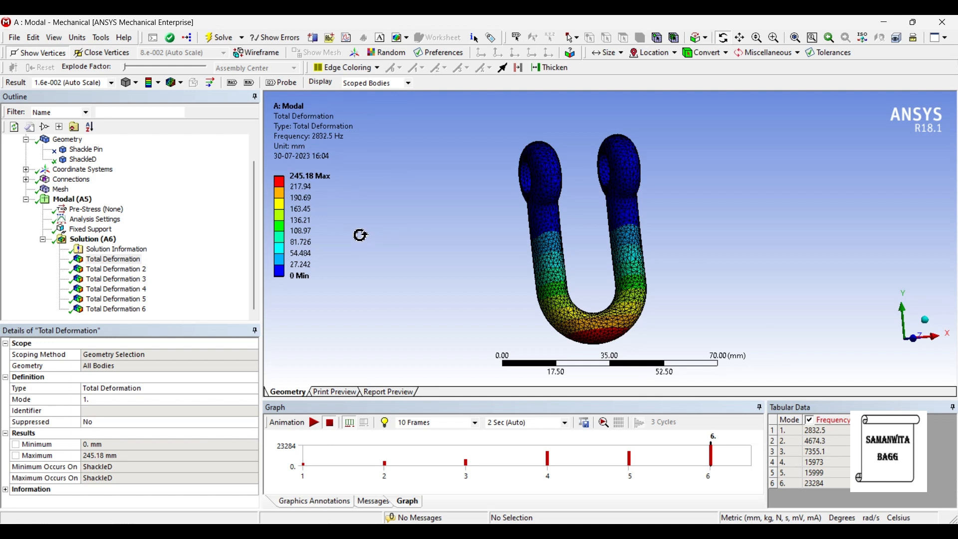
pyautogui.moveTo(582, 351); pyautogui.dragTo(552, 346)
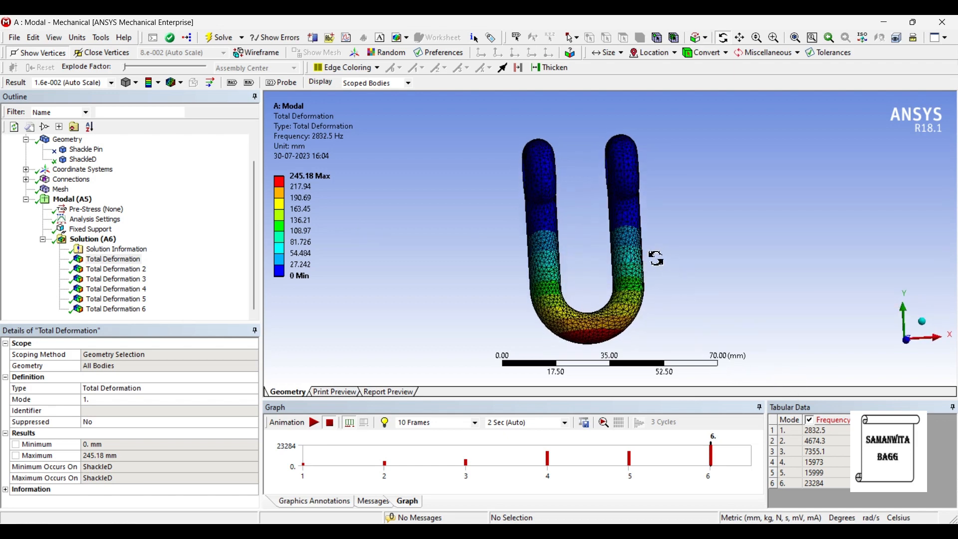
pyautogui.moveTo(638, 268); pyautogui.dragTo(682, 265)
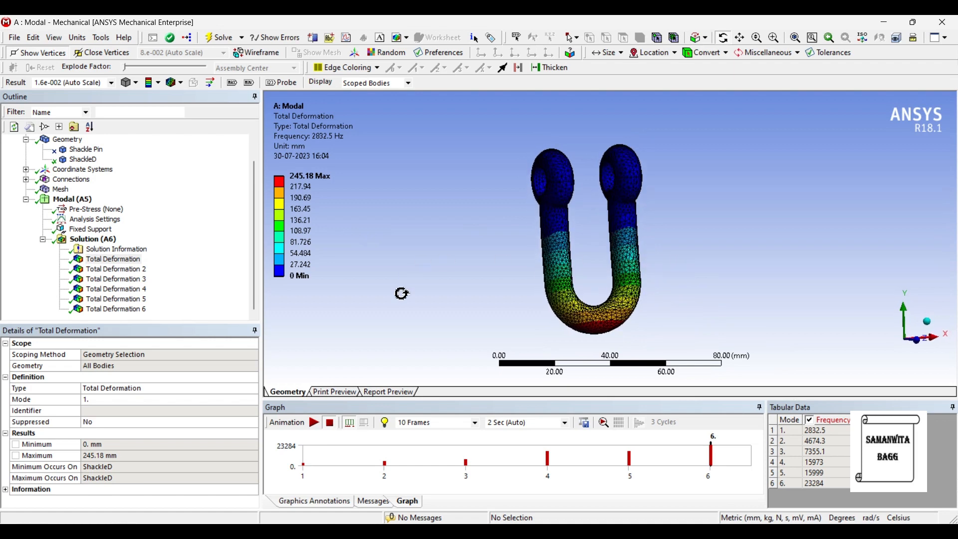
pyautogui.click(314, 423)
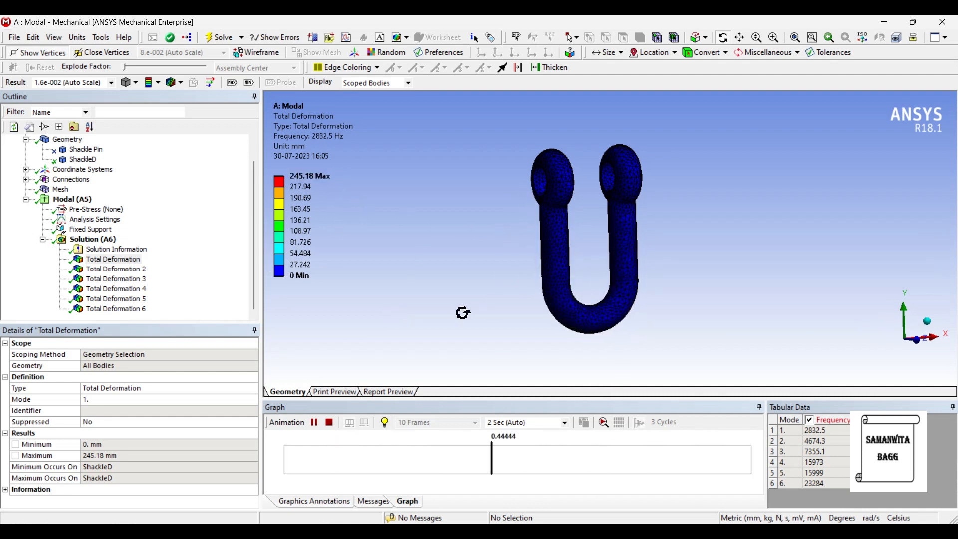
pyautogui.click(314, 423)
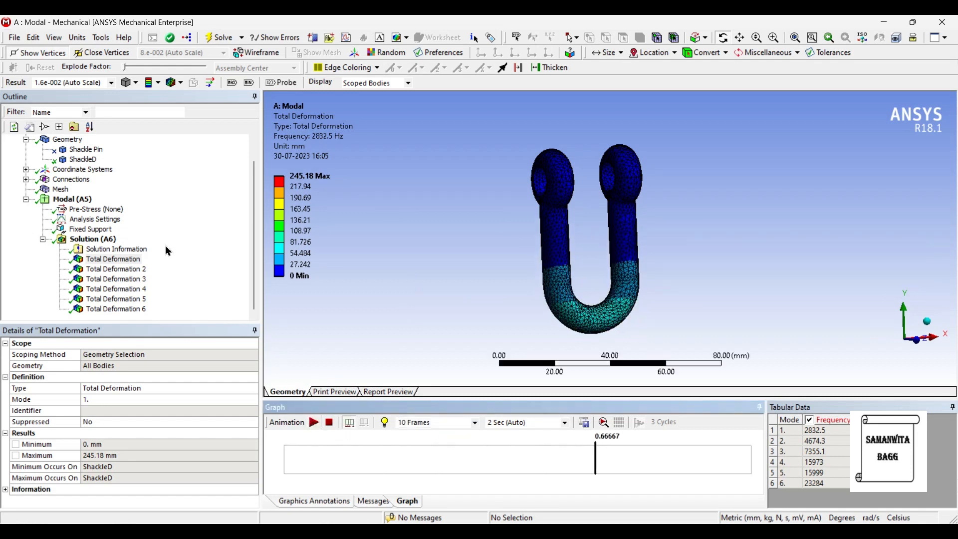
# Step: Inspect Total Deformation 2 from the front, and play and pause its mode shape animation
pyautogui.click(115, 269)
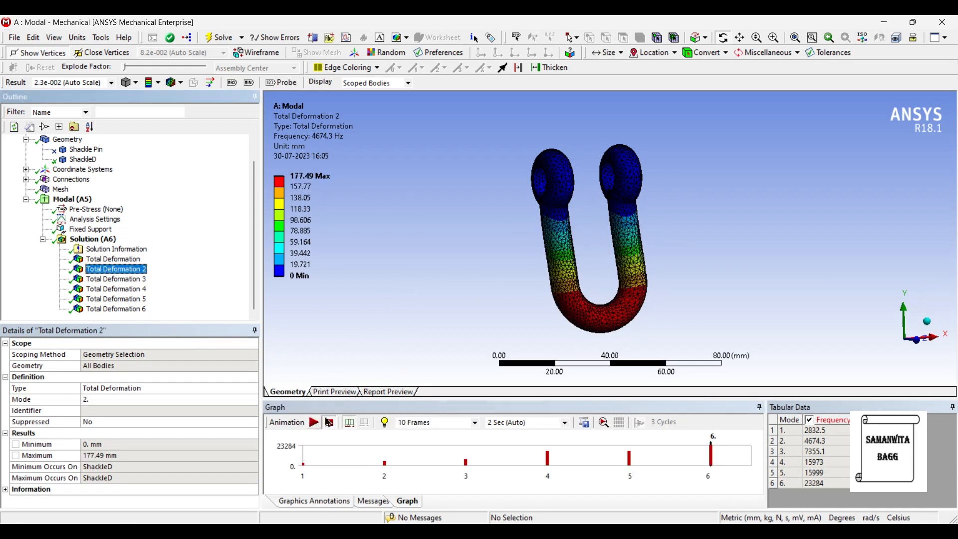
pyautogui.moveTo(558, 306); pyautogui.dragTo(513, 299)
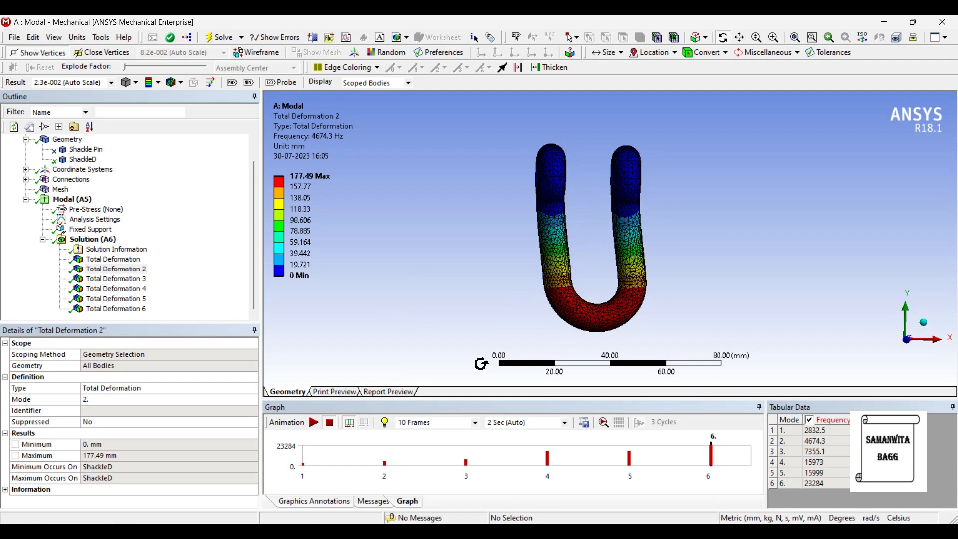
pyautogui.click(314, 424)
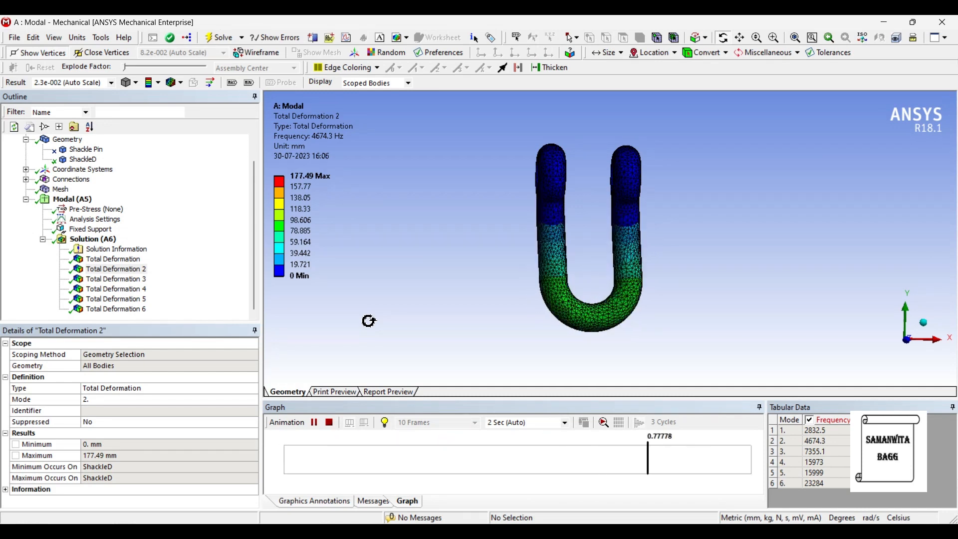
pyautogui.click(314, 422)
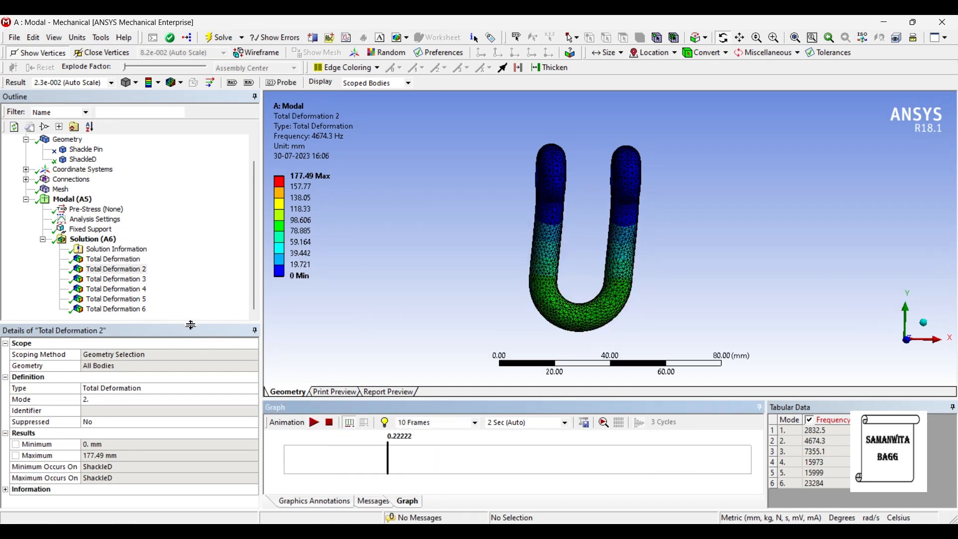
# Step: Play the Total Deformation 3 animation, examine the moving shackle at an angle, and pause it
pyautogui.click(143, 280)
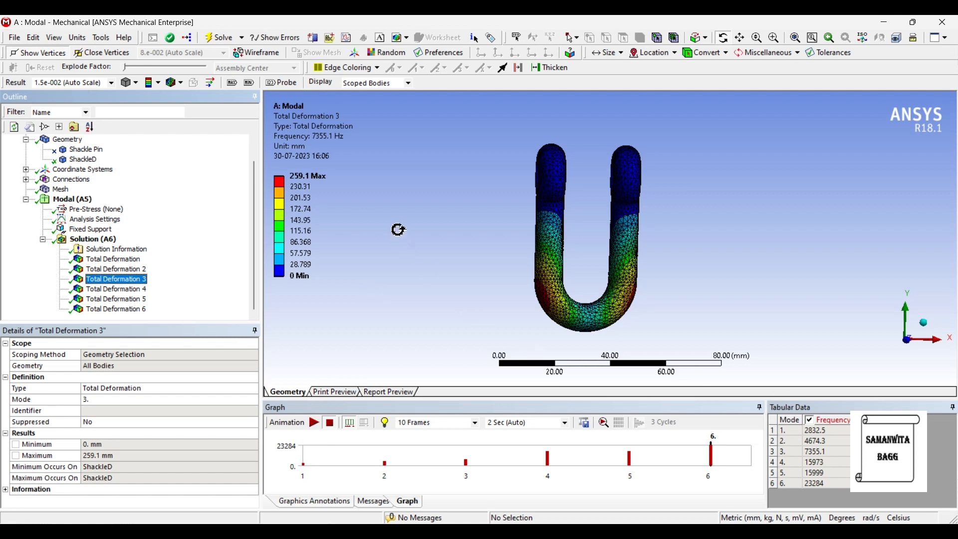
pyautogui.click(314, 422)
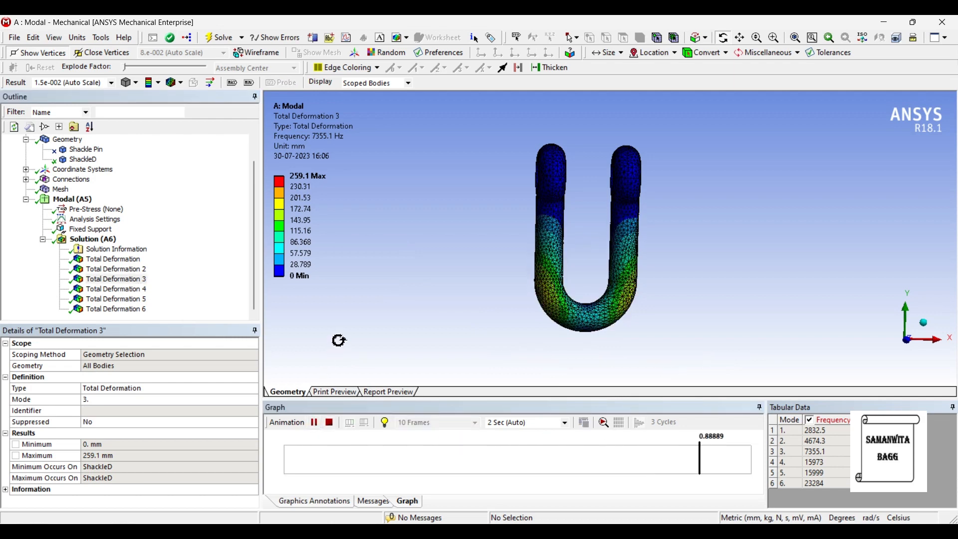
pyautogui.moveTo(751, 293); pyautogui.dragTo(817, 291)
pyautogui.moveTo(719, 216); pyautogui.dragTo(767, 206)
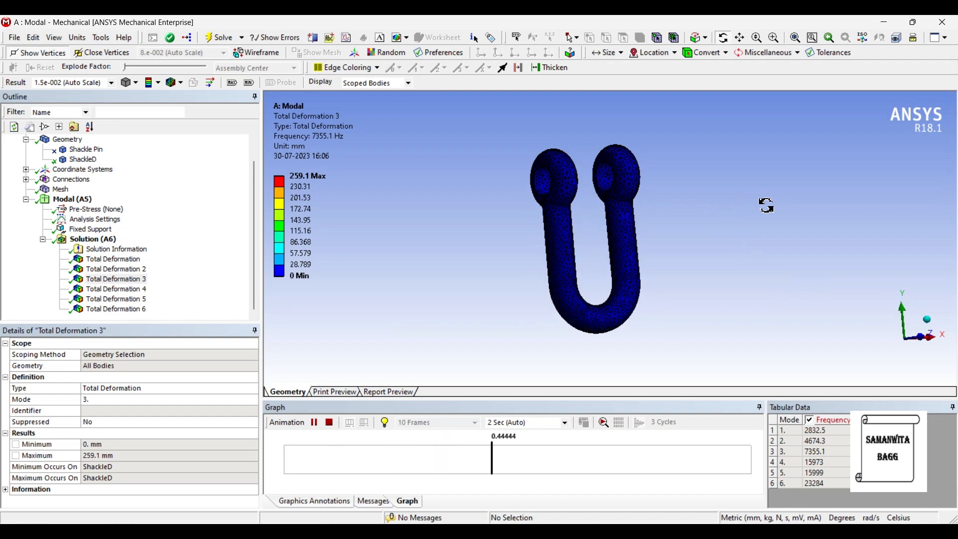
pyautogui.click(314, 422)
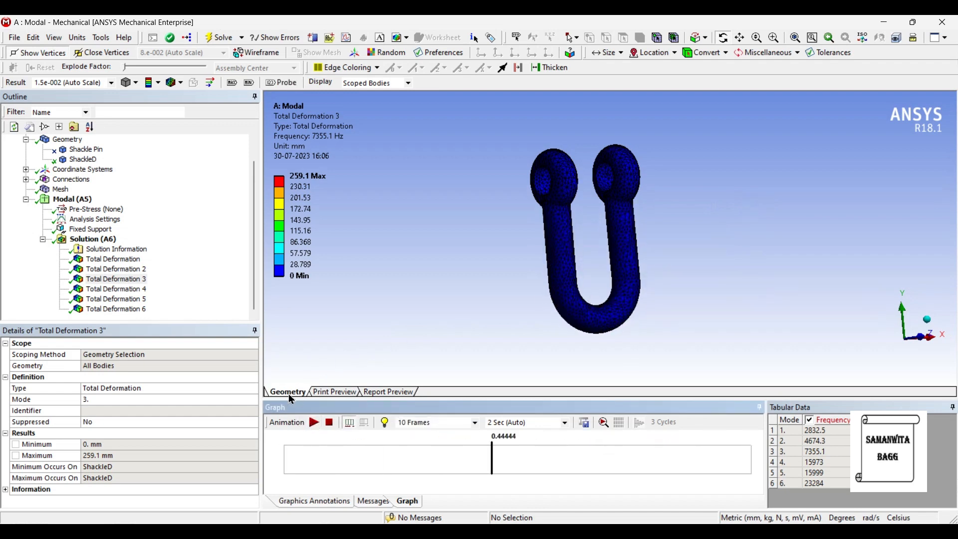
# Step: Display Total Deformation 4, and play and halt its mode shape animation
pyautogui.click(139, 291)
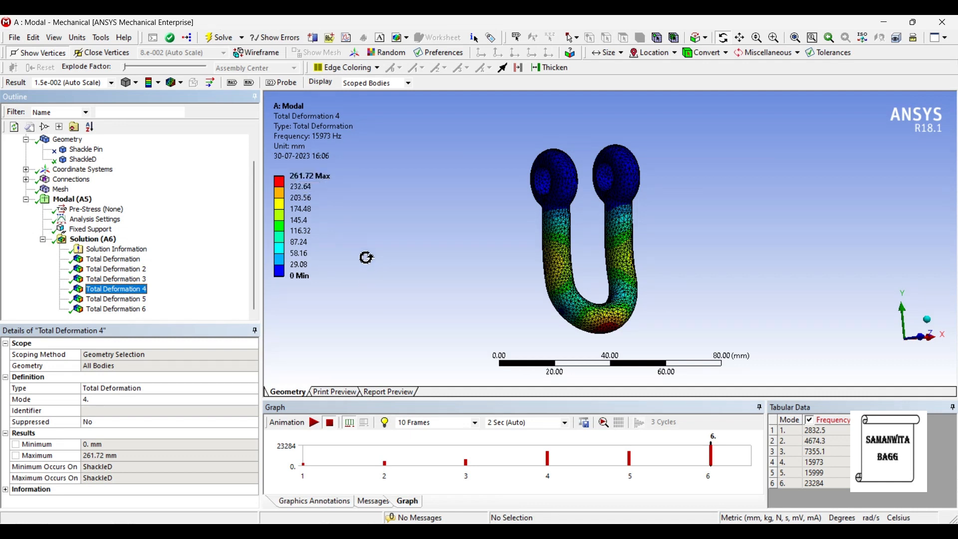
pyautogui.click(314, 422)
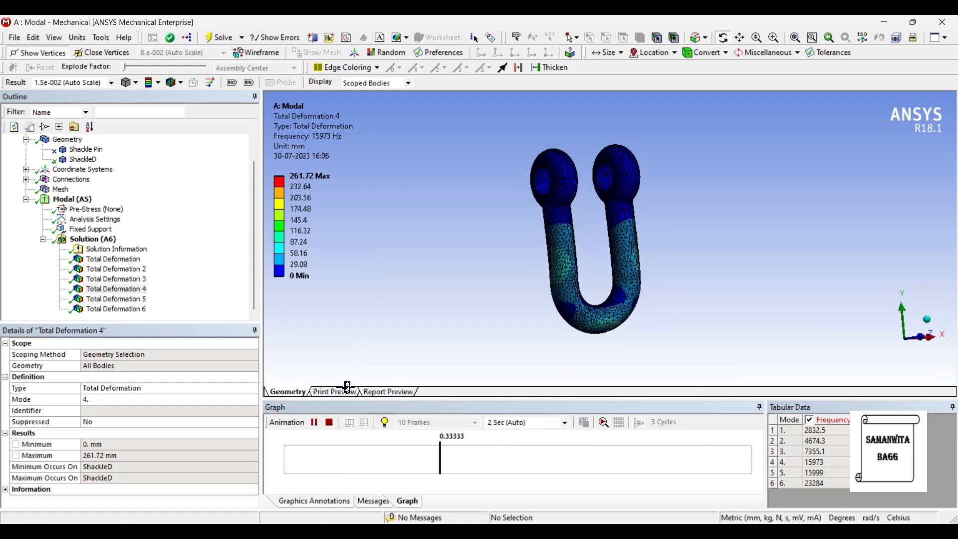
pyautogui.click(325, 422)
# Step: Display Total Deformation 5, and play and pause its mode shape animation
pyautogui.click(116, 300)
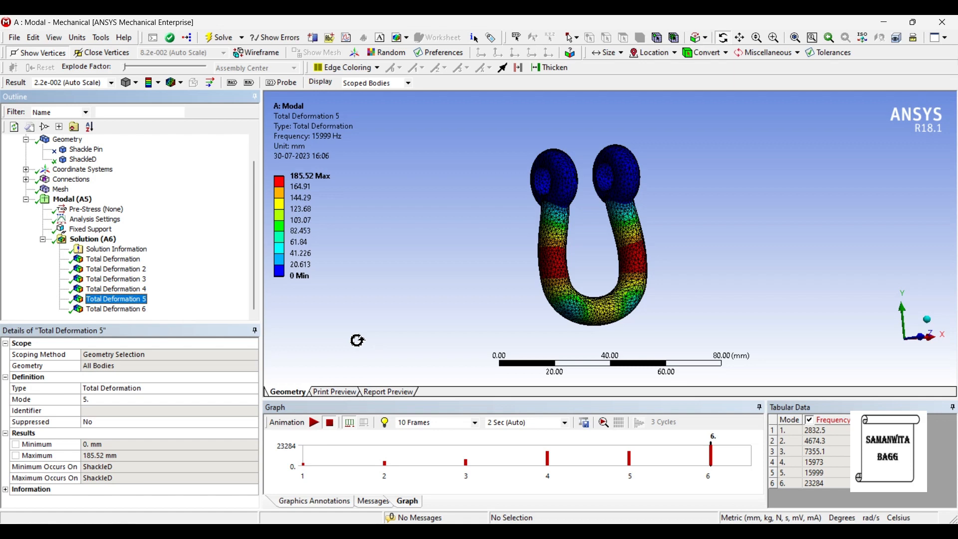
pyautogui.click(314, 423)
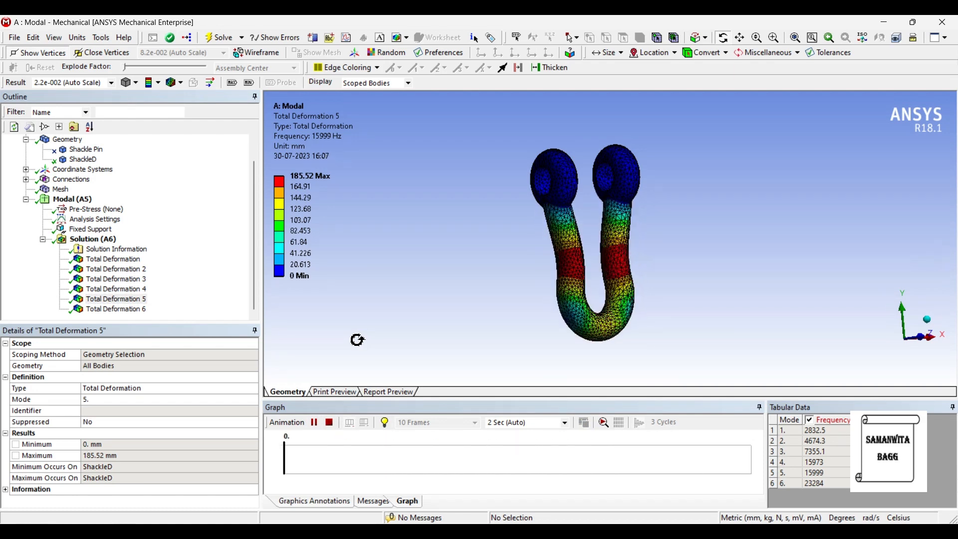
pyautogui.click(314, 423)
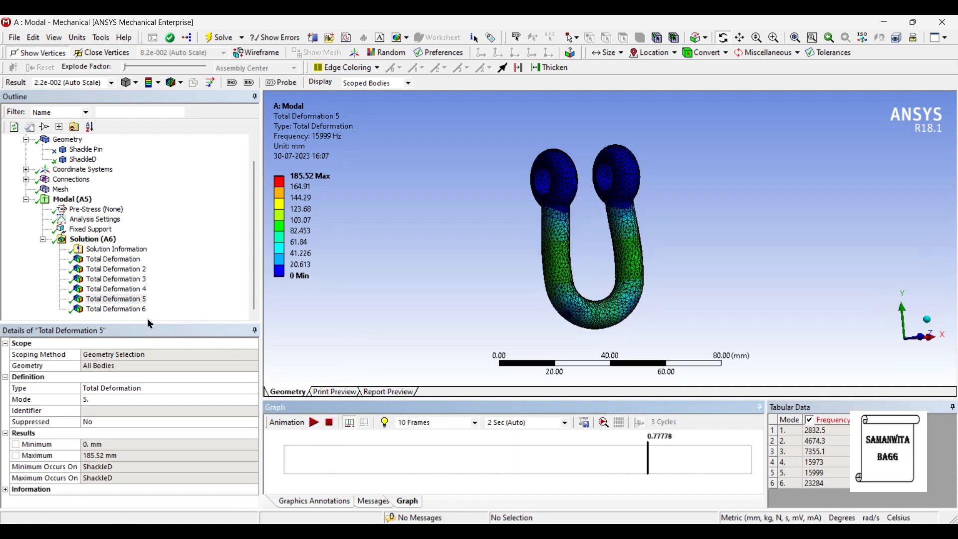
# Step: Display Total Deformation 6, and play and pause its mode shape animation
pyautogui.click(134, 310)
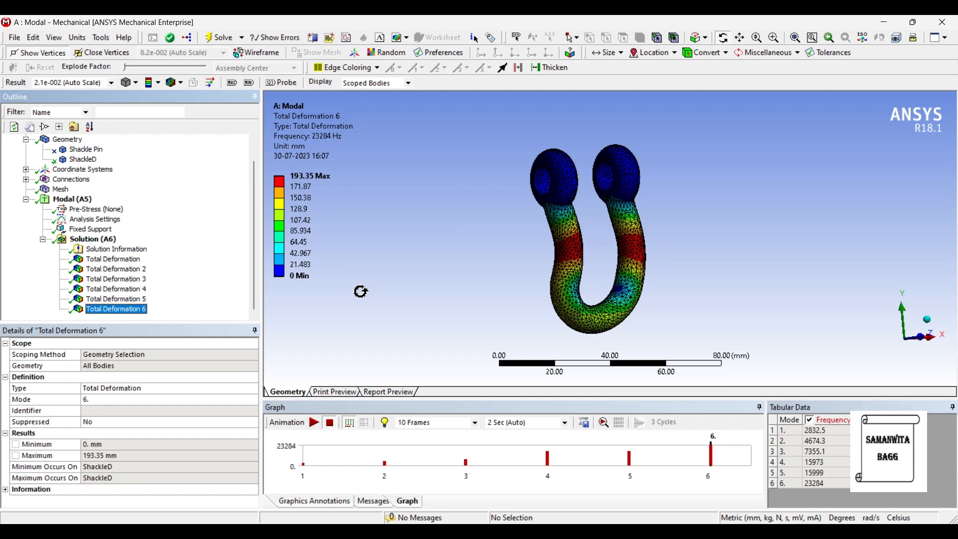
pyautogui.click(314, 423)
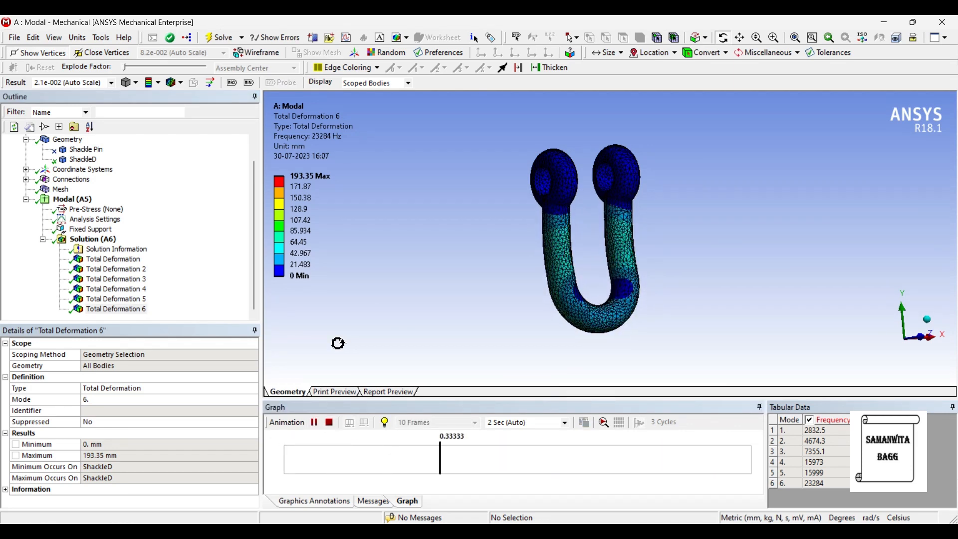
pyautogui.click(314, 428)
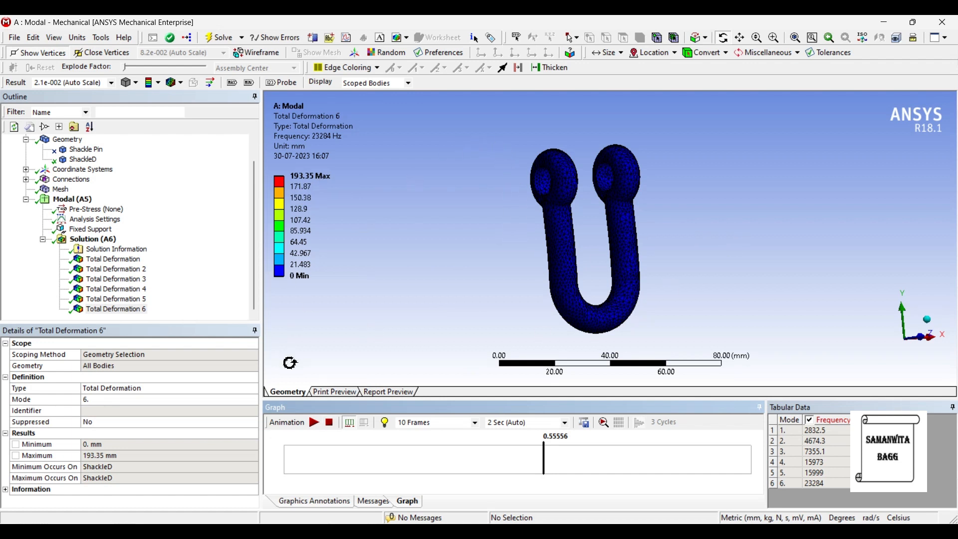
# Step: Assign a different material to the ShackleD body and solve the modal analysis again
pyautogui.click(83, 160)
pyautogui.click(196, 448)
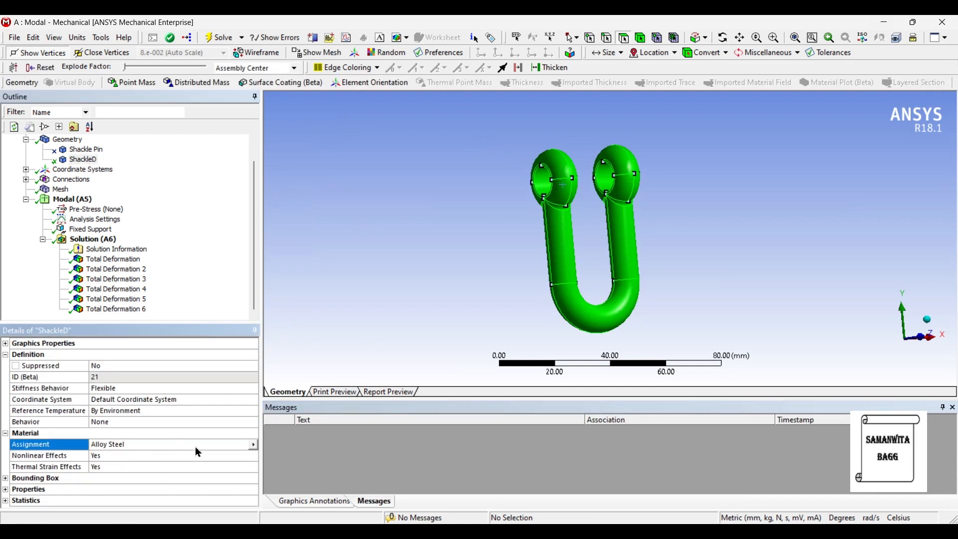
pyautogui.click(254, 445)
pyautogui.click(314, 512)
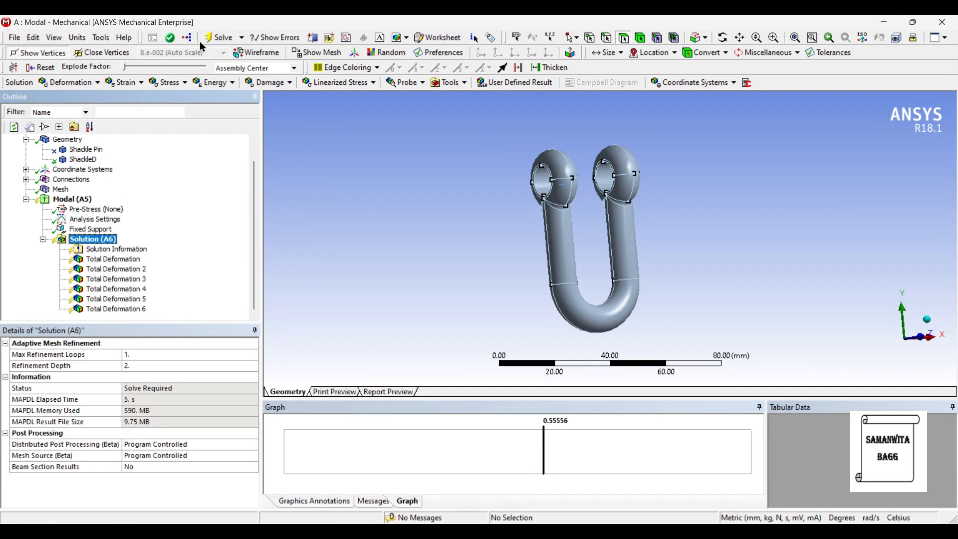
pyautogui.click(221, 39)
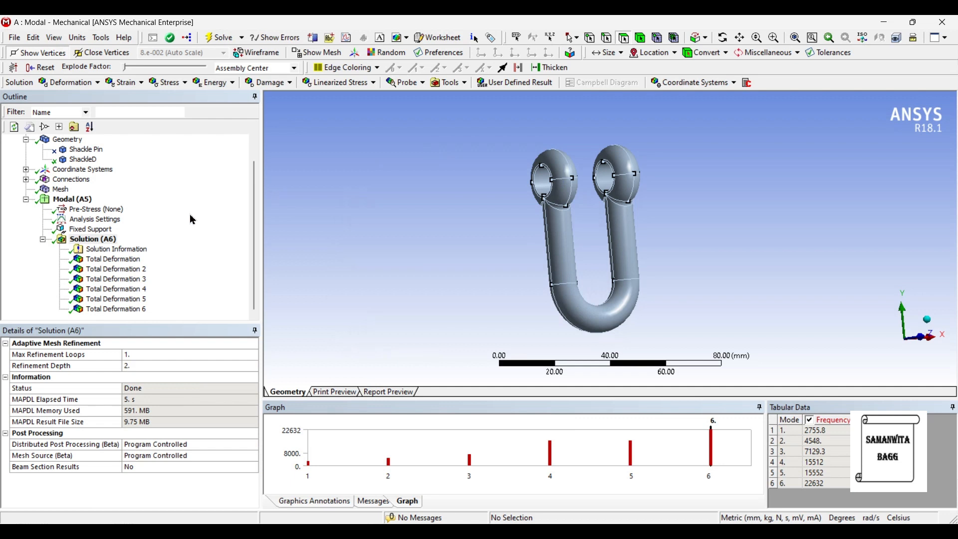
# Step: Review the re-solved mode 1 and mode 2 deformation results, playing and pausing the animation of each
pyautogui.click(118, 259)
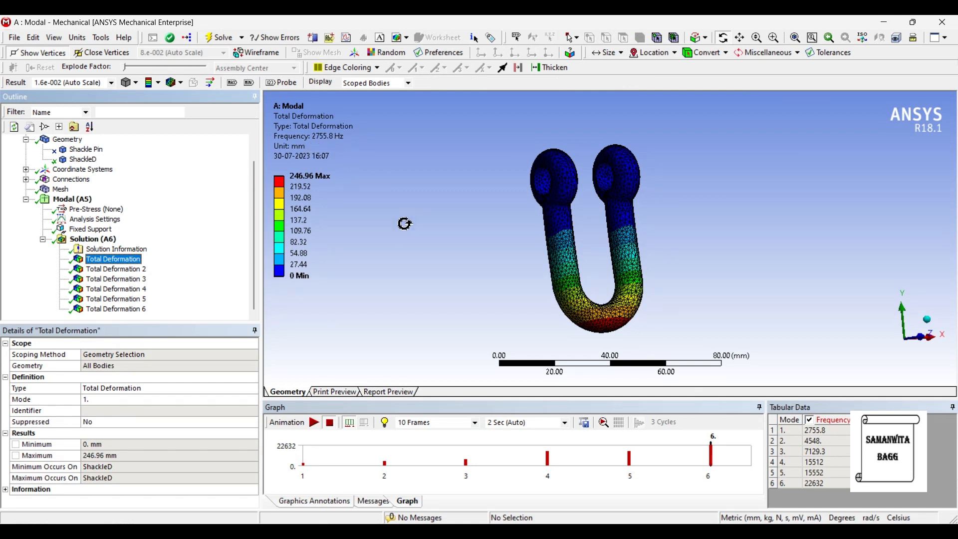
pyautogui.click(313, 422)
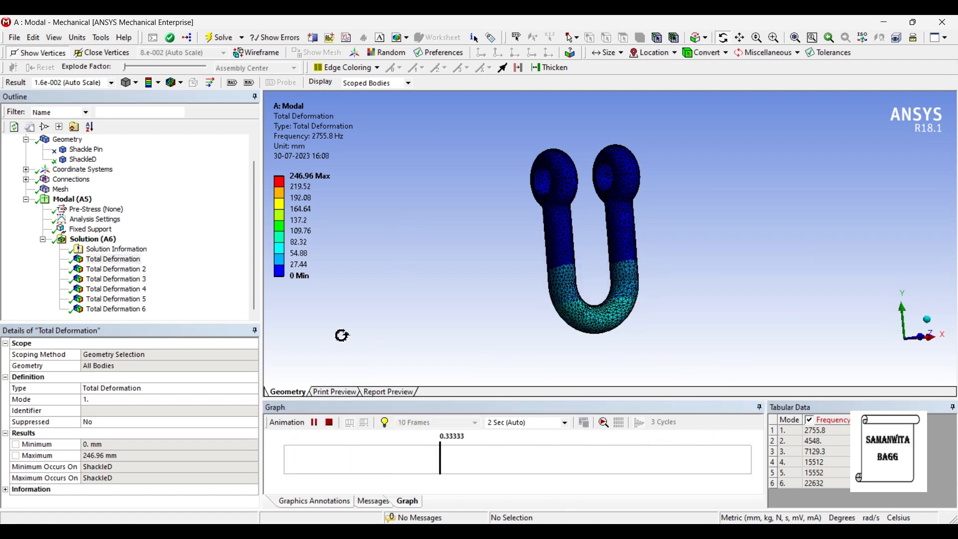
pyautogui.click(314, 423)
pyautogui.click(131, 270)
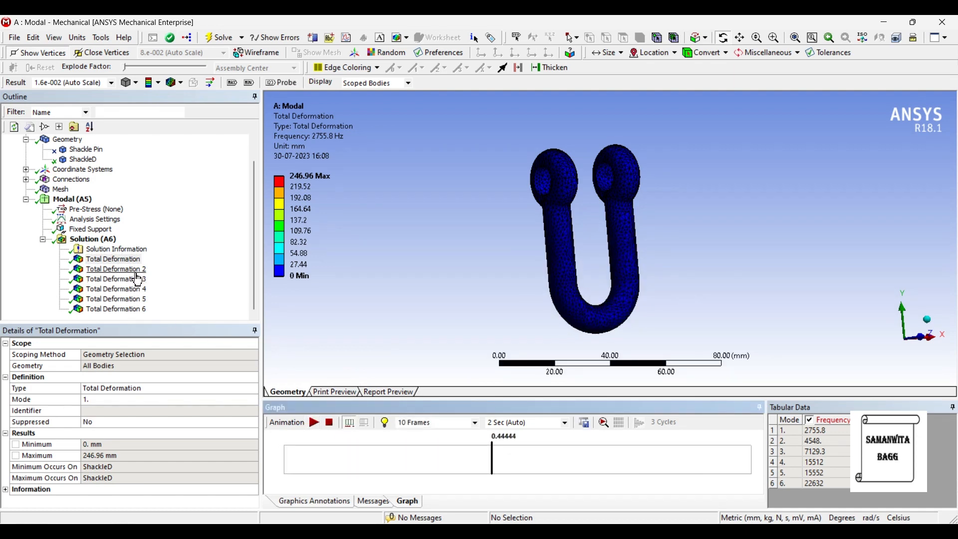
pyautogui.click(314, 423)
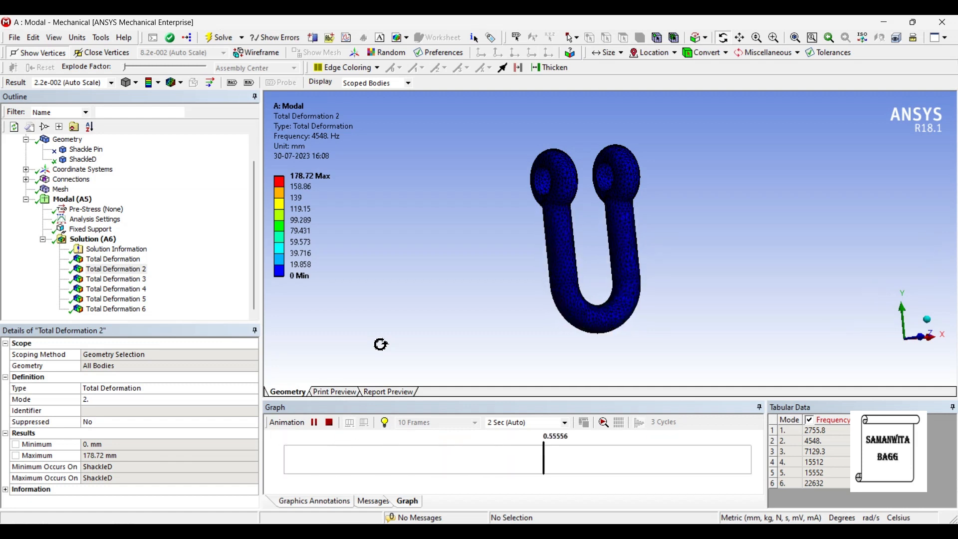
pyautogui.click(314, 425)
# Step: Review Total Deformation 3 and 4 of the re-solved shackle by animating each mode shape
pyautogui.click(141, 280)
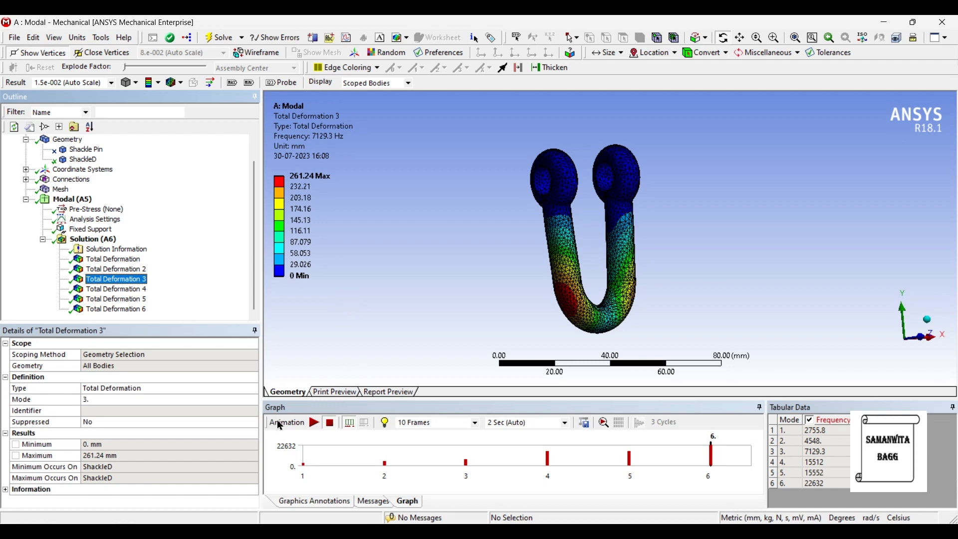
pyautogui.click(314, 422)
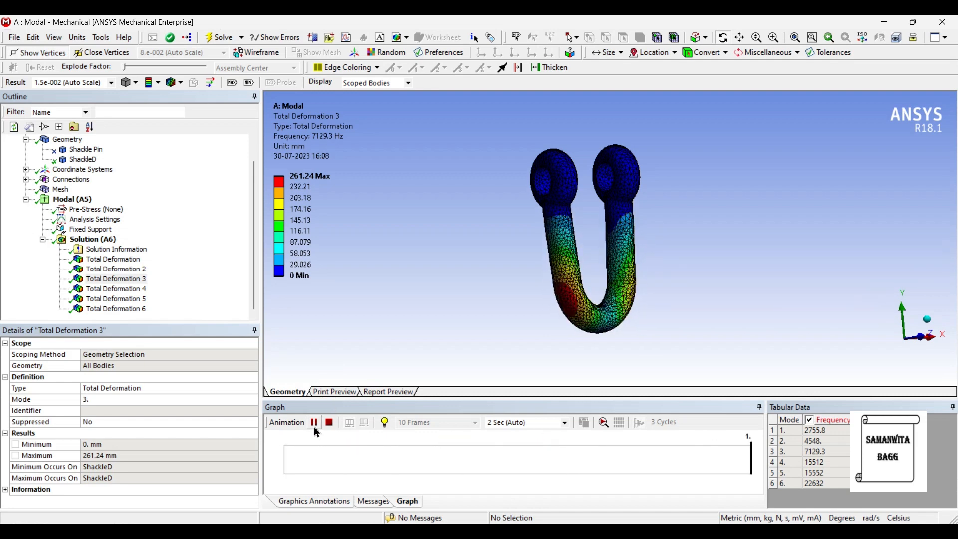
pyautogui.click(127, 290)
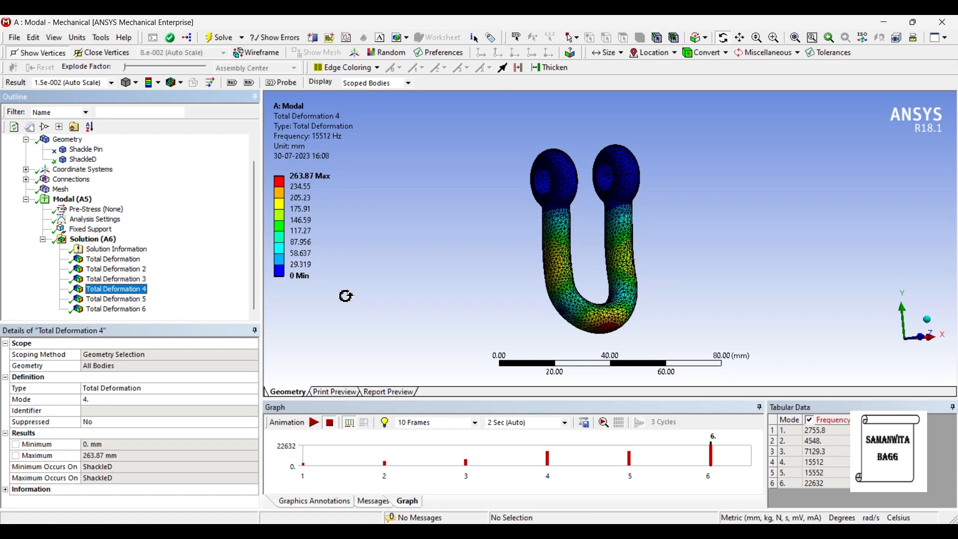
pyautogui.click(314, 422)
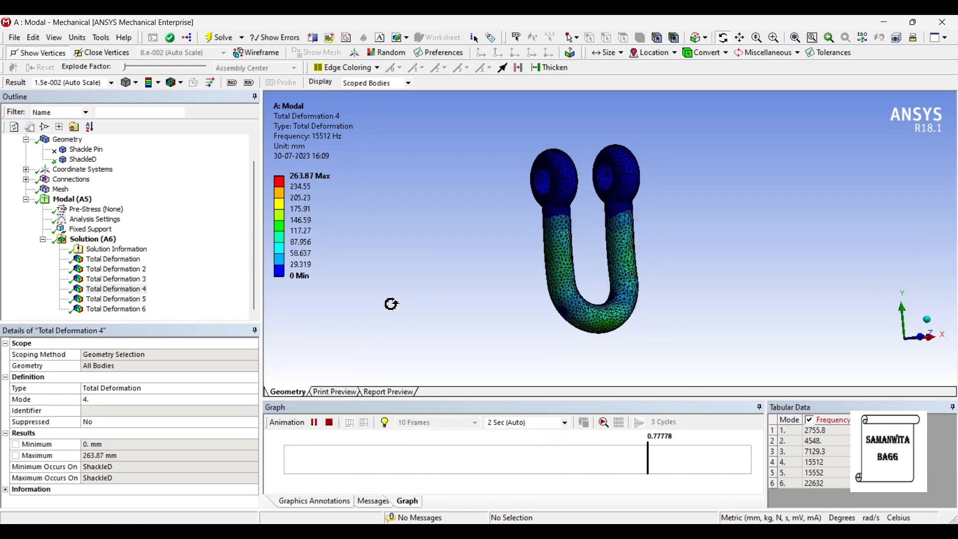
pyautogui.click(315, 423)
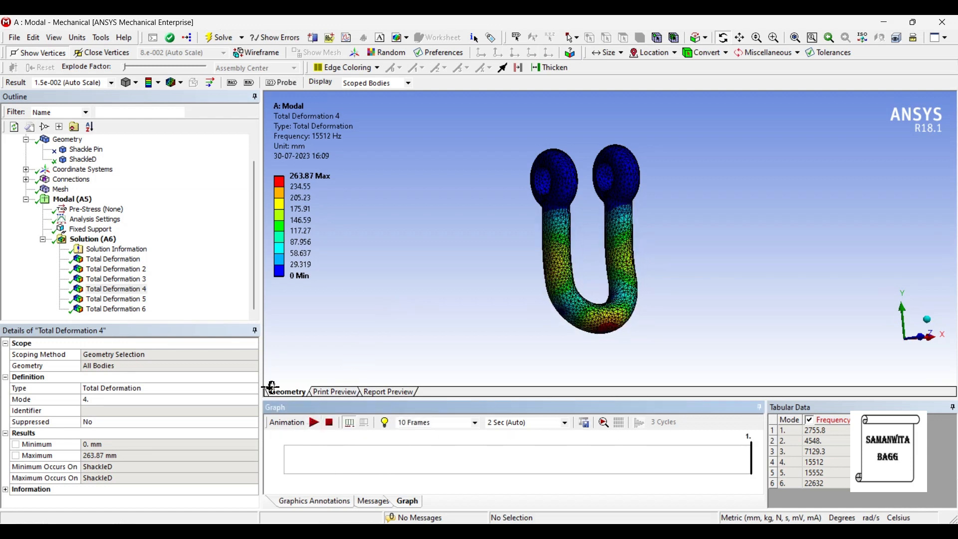
# Step: Play and pause the re-solved Total Deformation 5 animation, and display Total Deformation 6
pyautogui.click(129, 301)
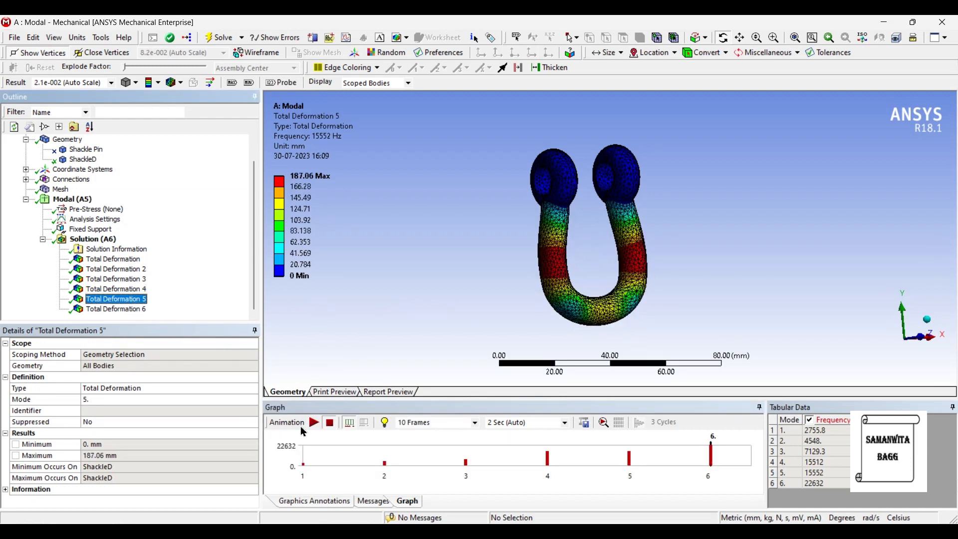
pyautogui.click(314, 422)
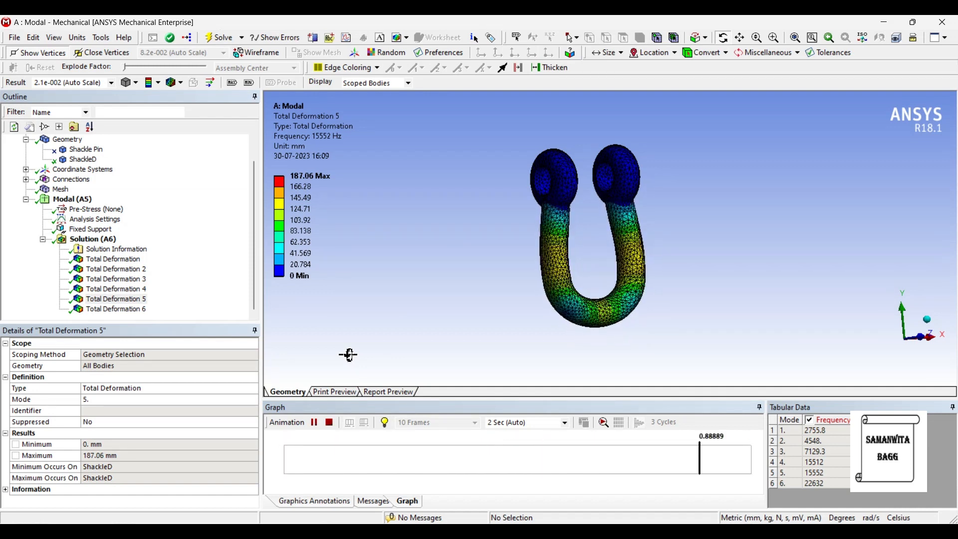
pyautogui.click(314, 423)
pyautogui.click(142, 309)
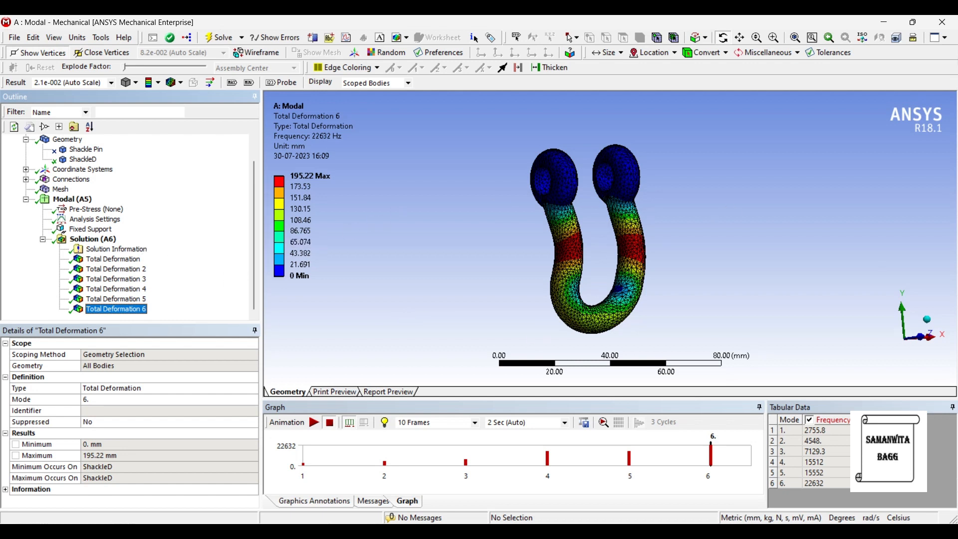
# Step: Set the maximum number of modes to find to 10 in the analysis settings and solve the modal analysis again
pyautogui.click(96, 219)
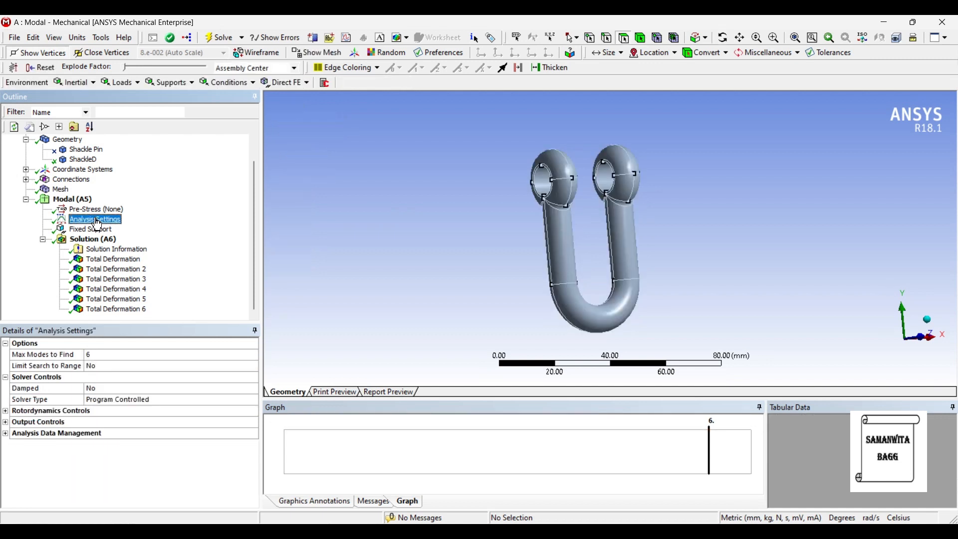
pyautogui.click(92, 355)
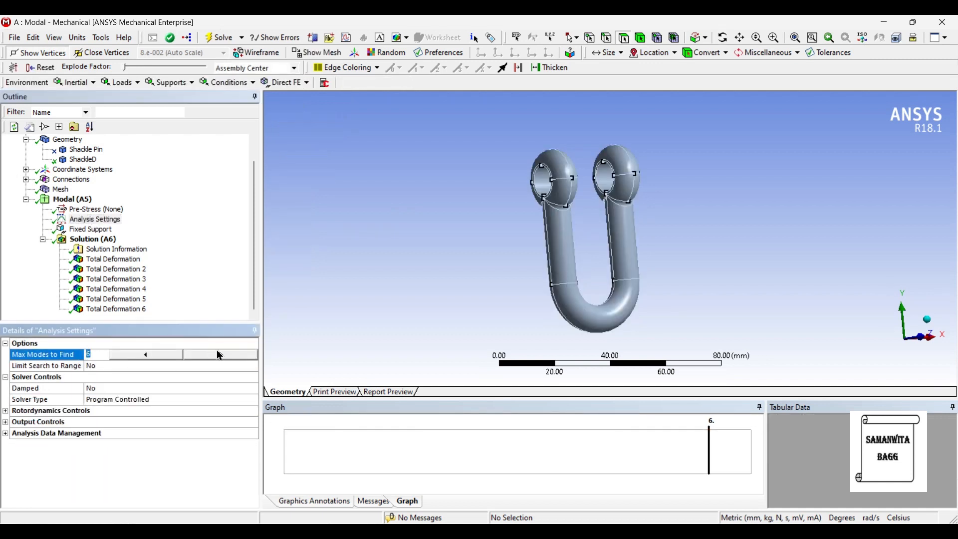
pyautogui.click(216, 356)
pyautogui.click(215, 357)
pyautogui.click(93, 240)
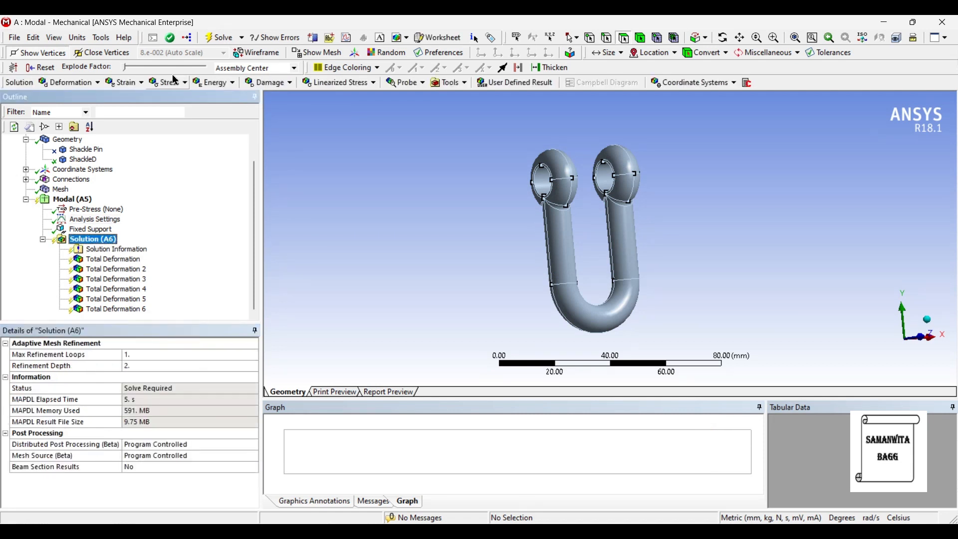
pyautogui.click(219, 40)
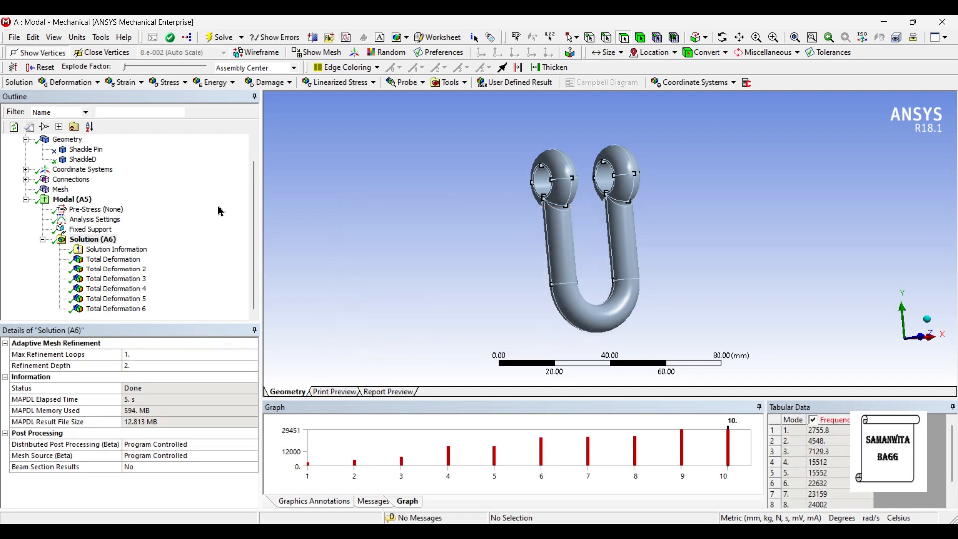
# Step: Select all ten modes in the frequency graph and create mode shape results for them
pyautogui.click(735, 449)
pyautogui.rightClick(737, 456)
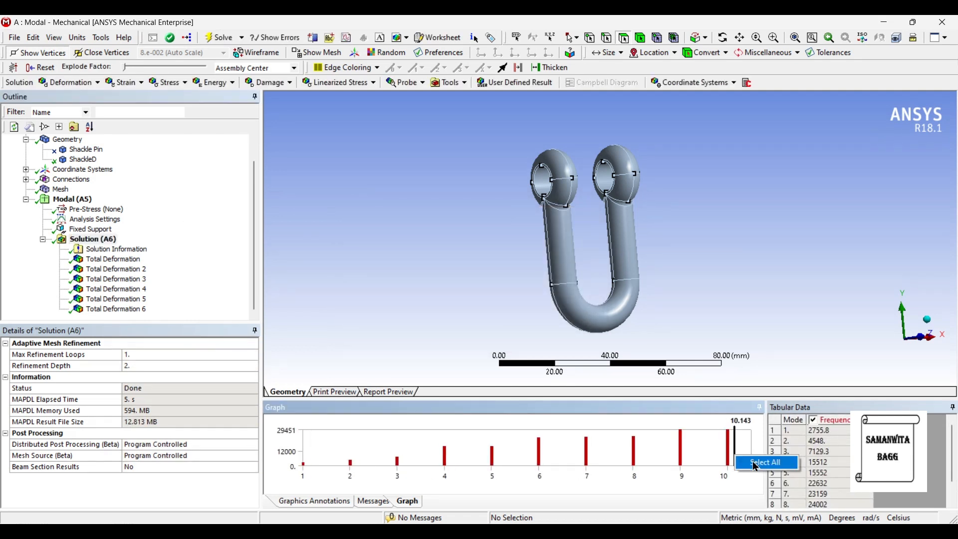
pyautogui.click(766, 463)
pyautogui.rightClick(740, 452)
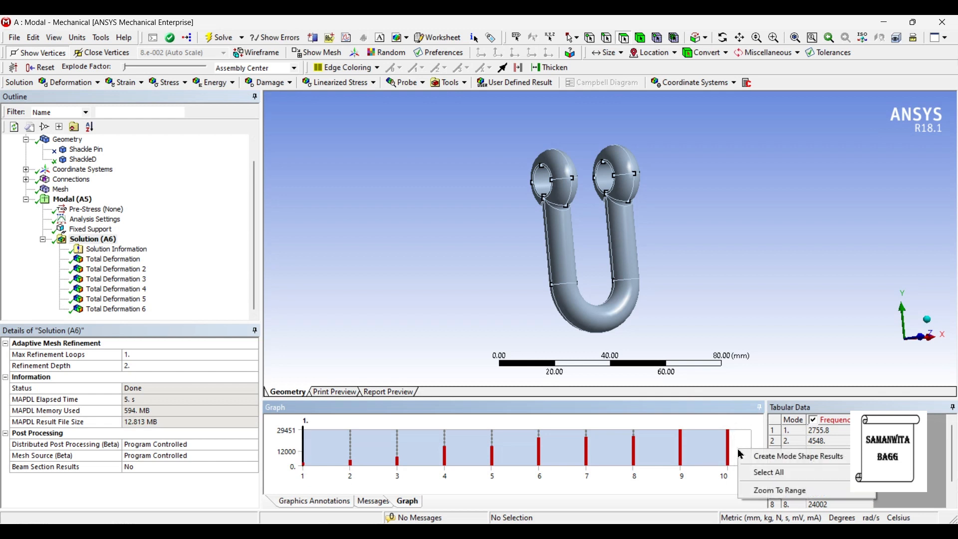
pyautogui.click(756, 456)
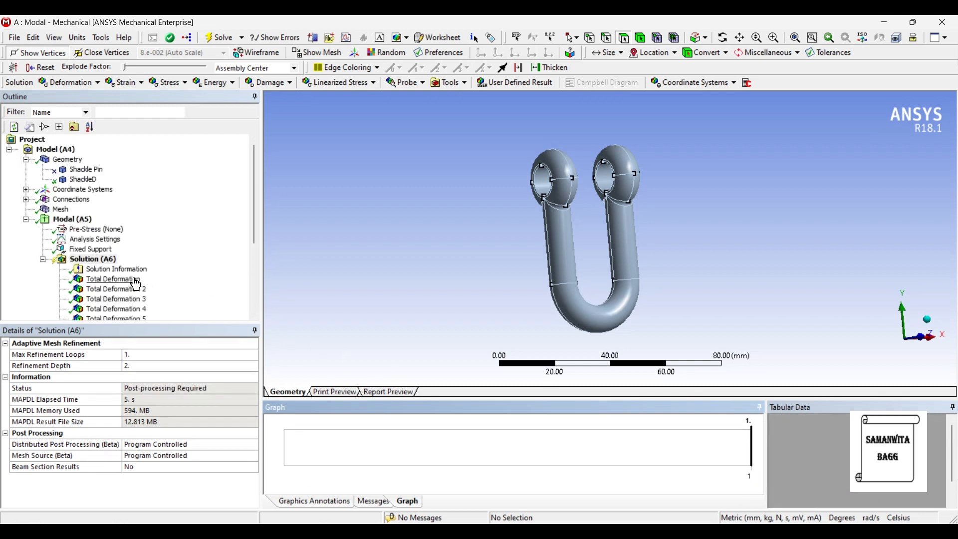
# Step: Evaluate the newly created total deformation results under Solution (A6)
pyautogui.scroll(-3, 143, 282)
pyautogui.scroll(-1, 164, 310)
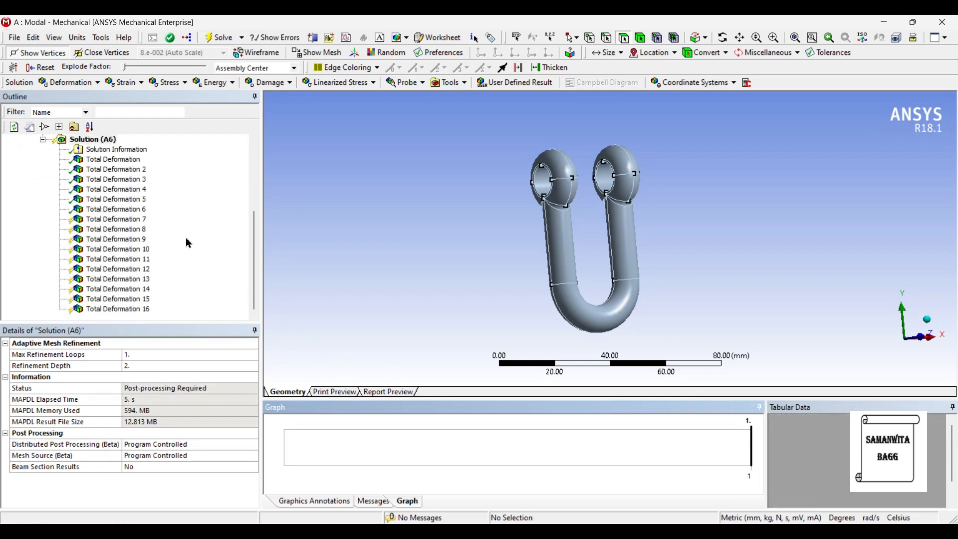
pyautogui.click(93, 139)
pyautogui.click(212, 40)
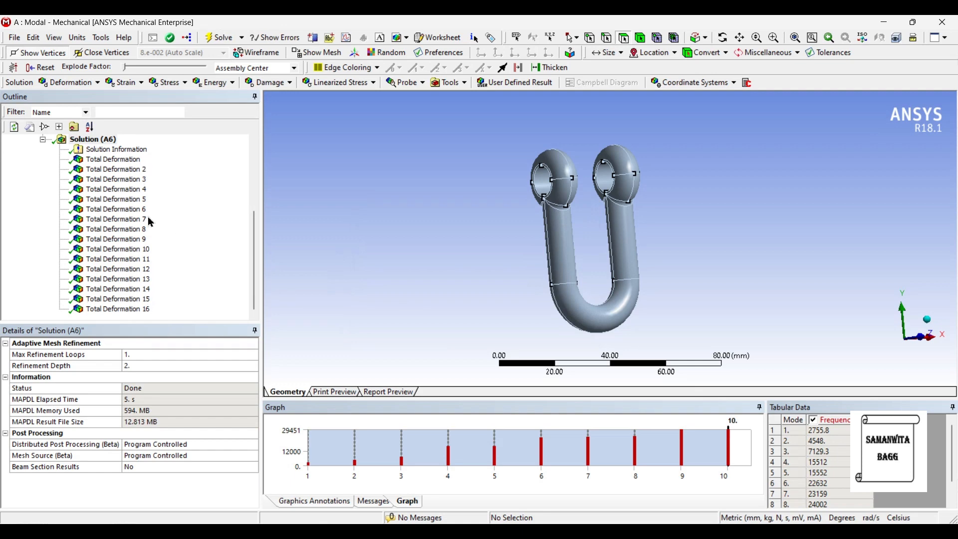
# Step: Look through the Total Deformation 8 to 11 results to check which modes they represent
pyautogui.click(127, 230)
pyautogui.click(130, 239)
pyautogui.click(129, 249)
pyautogui.click(129, 260)
# Step: Delete the duplicate results Total Deformation 7 and Total Deformation 8 from the solution
pyautogui.click(134, 220)
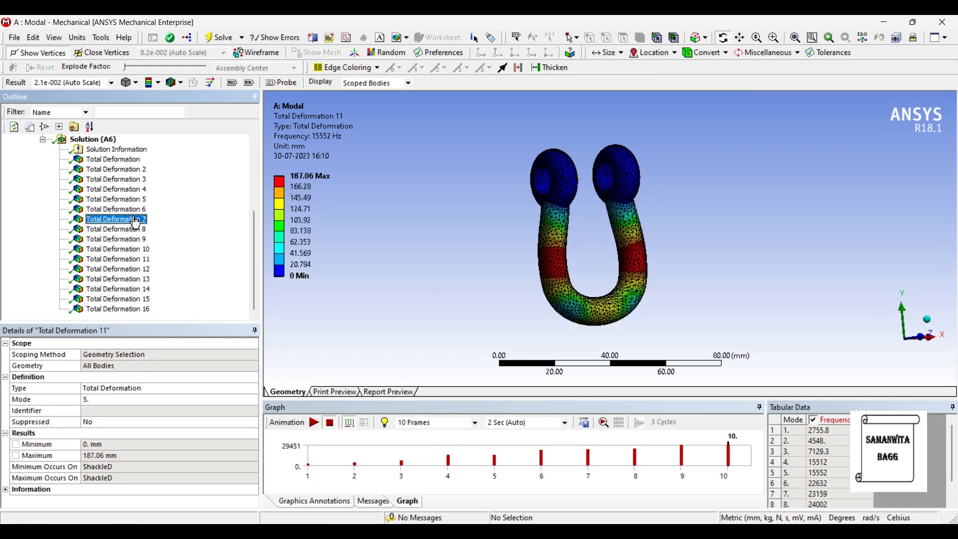
pyautogui.rightClick(135, 220)
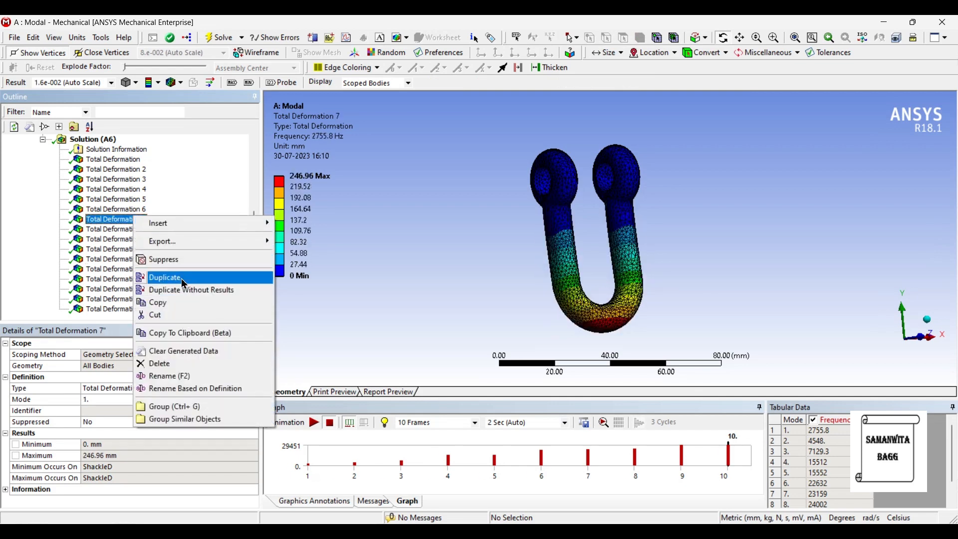
pyautogui.click(186, 363)
pyautogui.click(474, 322)
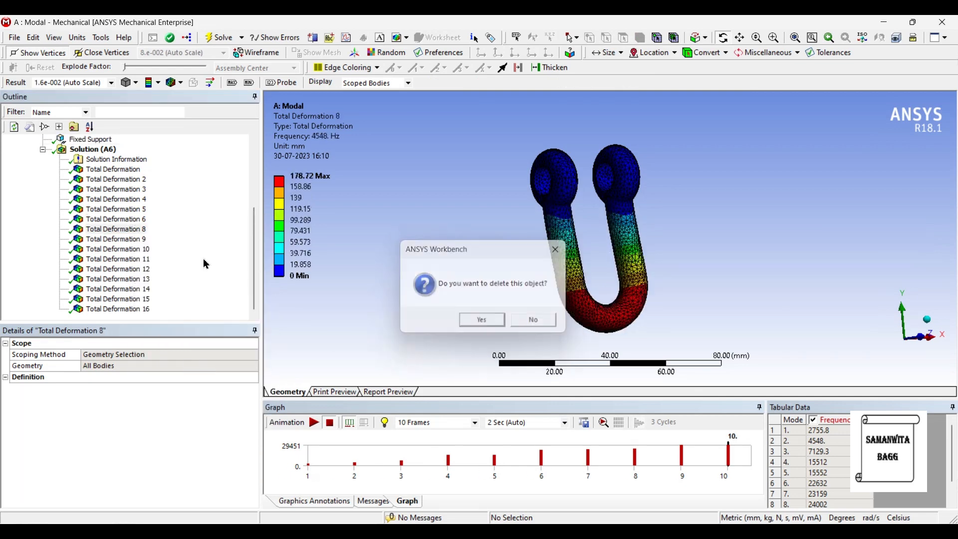
pyautogui.rightClick(136, 229)
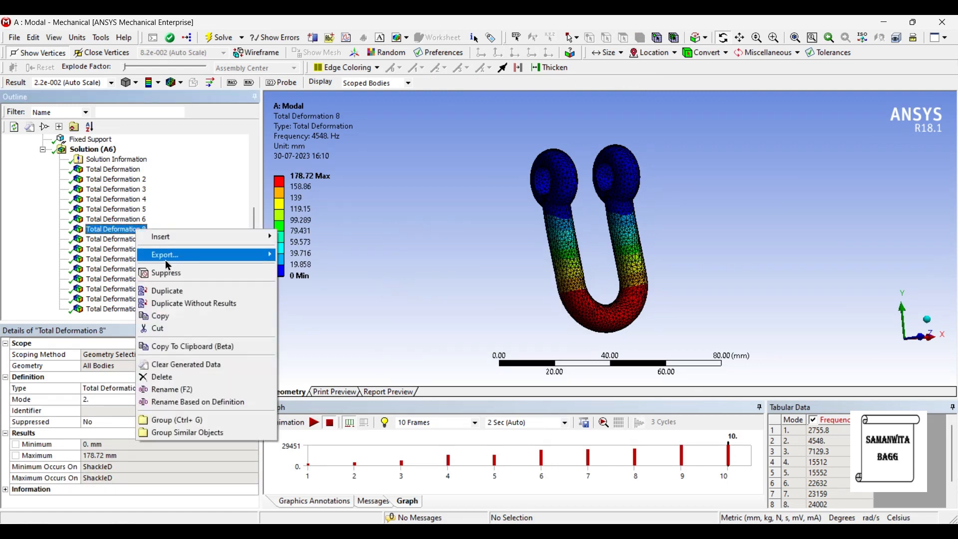
pyautogui.click(185, 378)
pyautogui.click(484, 316)
# Step: Delete the remaining duplicate results, Total Deformation 9 to 12, from the solution
pyautogui.click(138, 251)
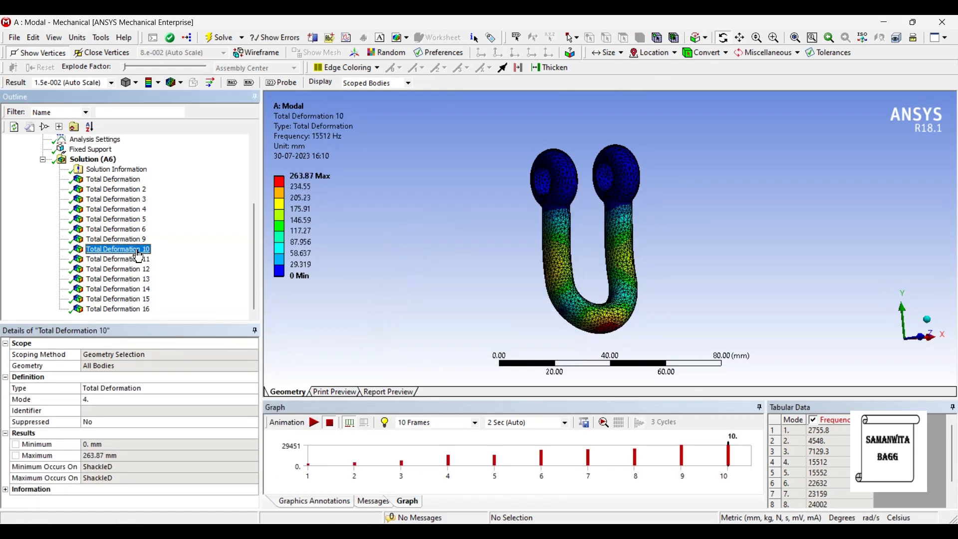
pyautogui.rightClick(138, 252)
pyautogui.click(188, 400)
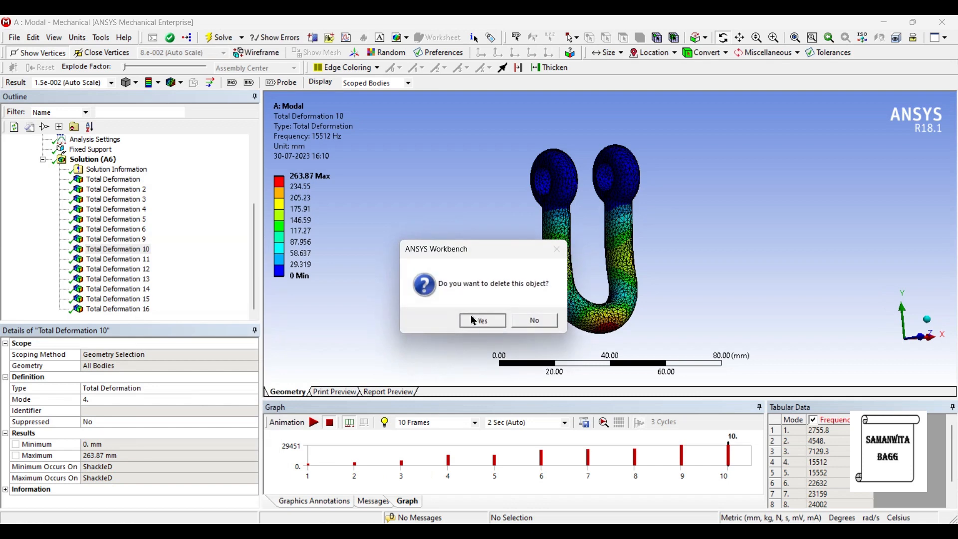
pyautogui.click(474, 321)
pyautogui.click(139, 251)
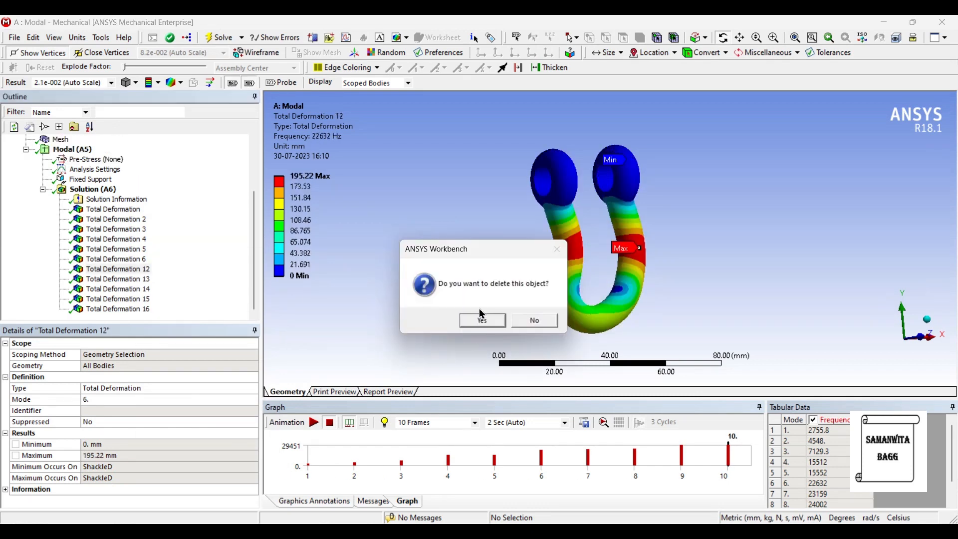
pyautogui.click(474, 324)
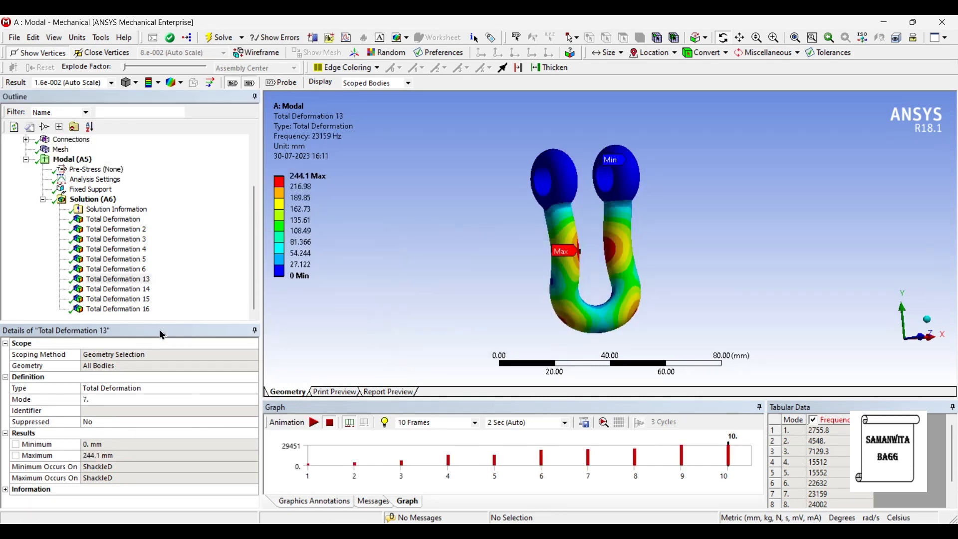
# Step: Animate the Total Deformation 13 and Total Deformation 14 results to view the mode 7 and mode 8 shapes, pausing playback after viewing
pyautogui.click(141, 279)
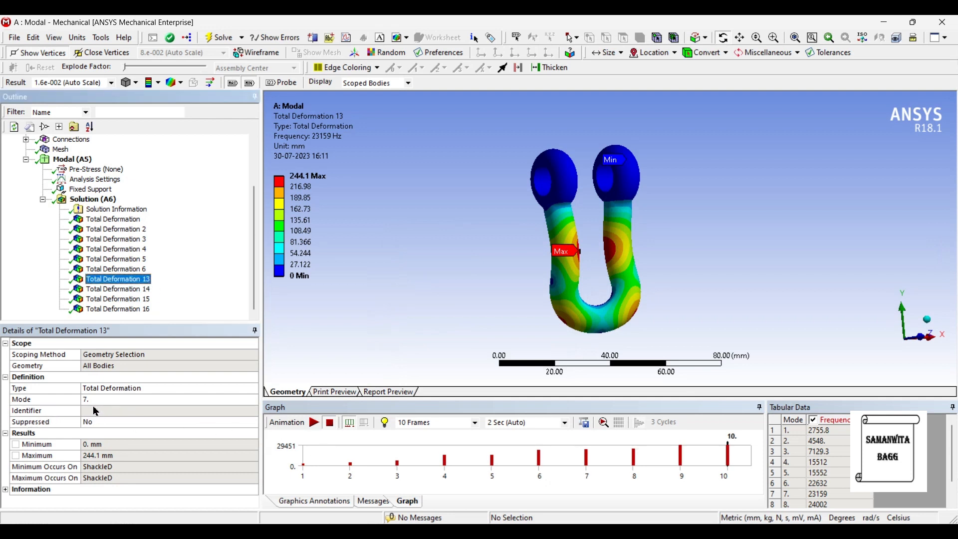
pyautogui.click(315, 423)
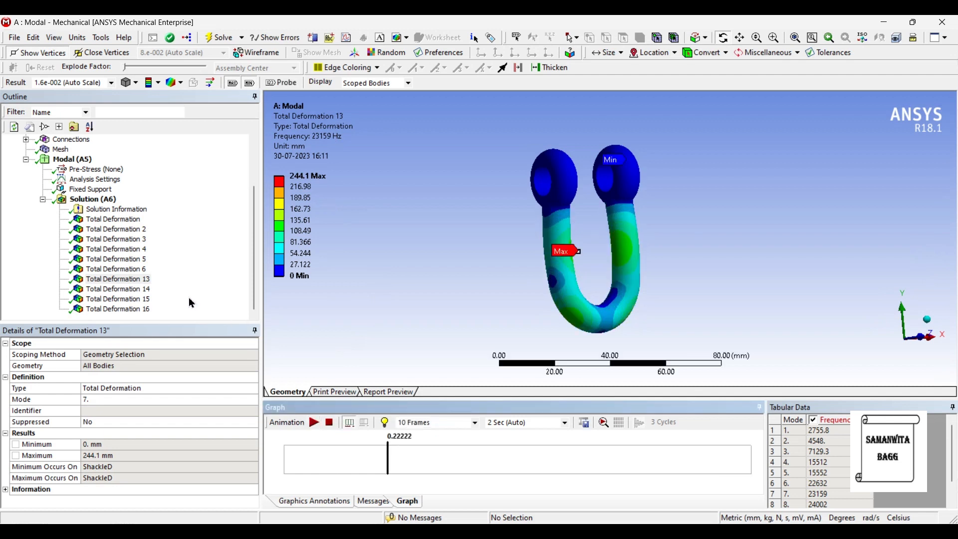
pyautogui.click(134, 290)
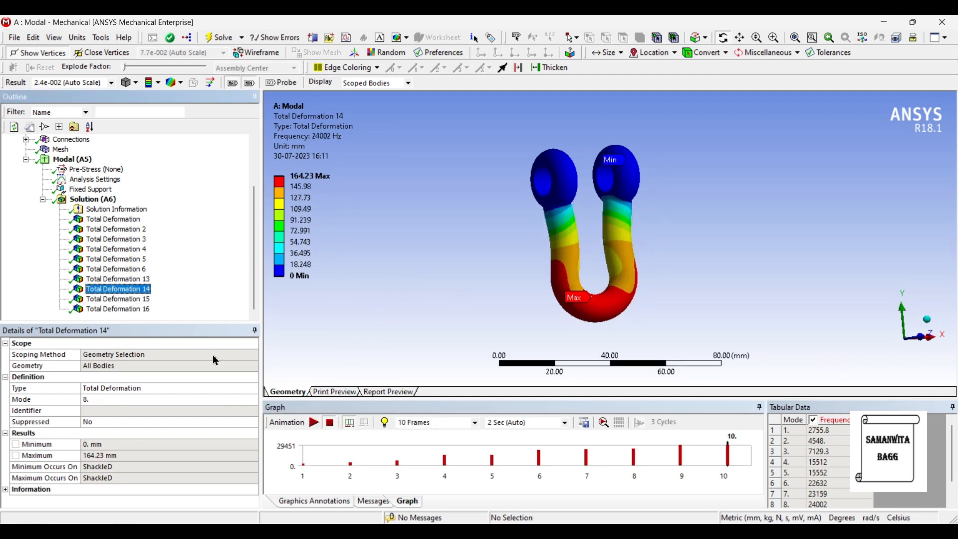
pyautogui.click(316, 426)
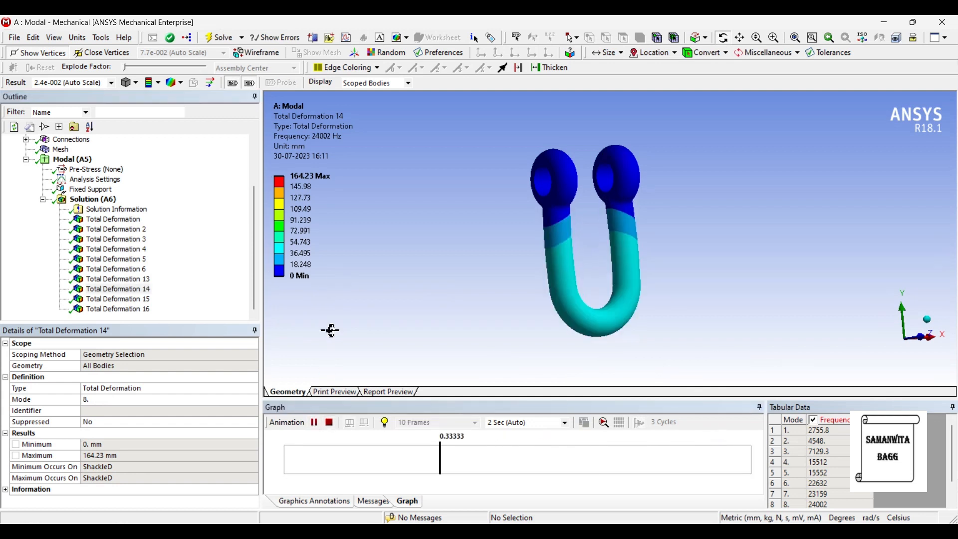
pyautogui.click(315, 424)
# Step: Play and pause the animations of Total Deformation 15 and Total Deformation 16 to examine the mode 9 and mode 10 shapes
pyautogui.click(145, 301)
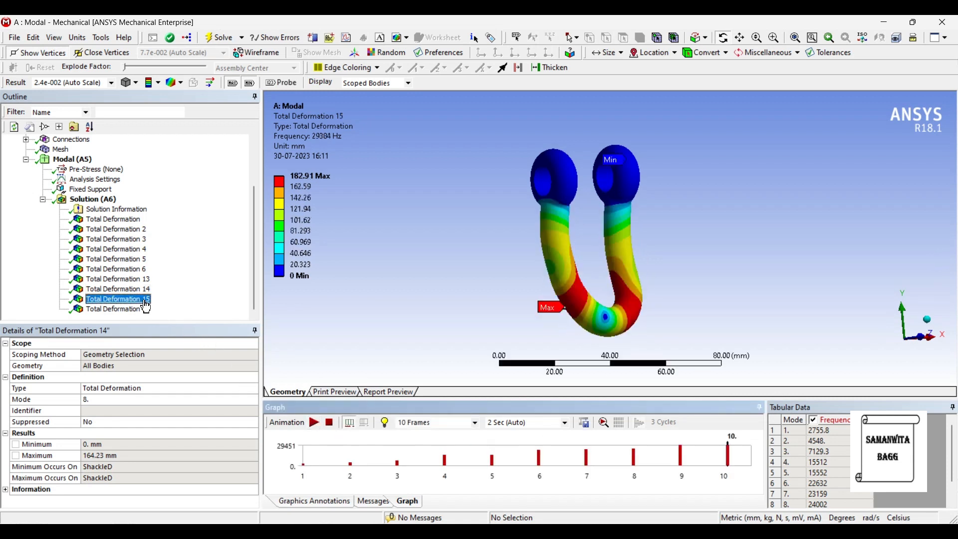
pyautogui.click(314, 423)
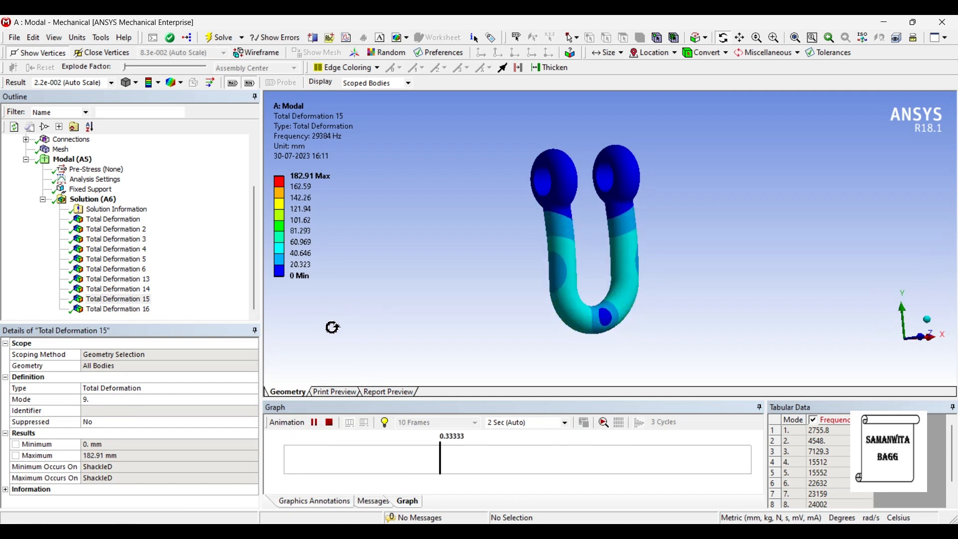
pyautogui.click(314, 422)
pyautogui.click(118, 309)
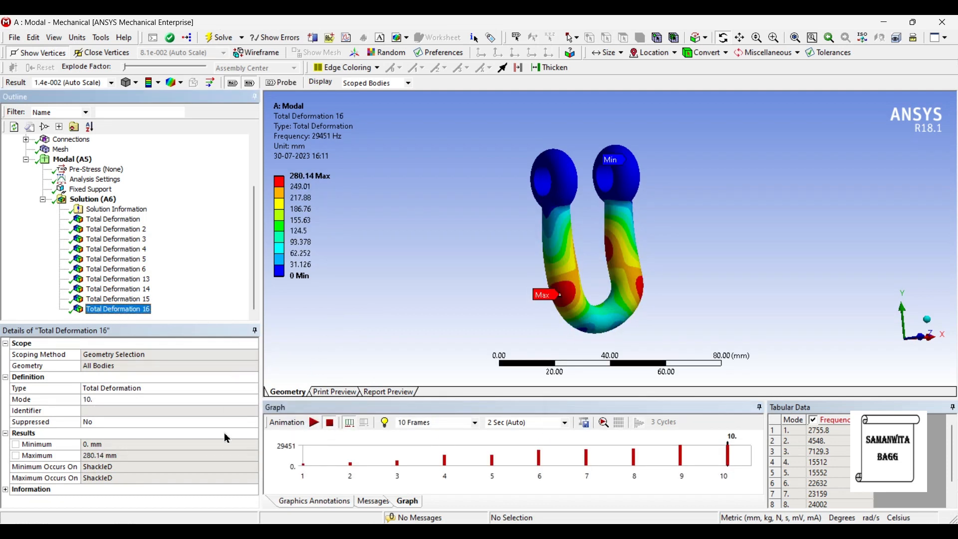
pyautogui.click(313, 423)
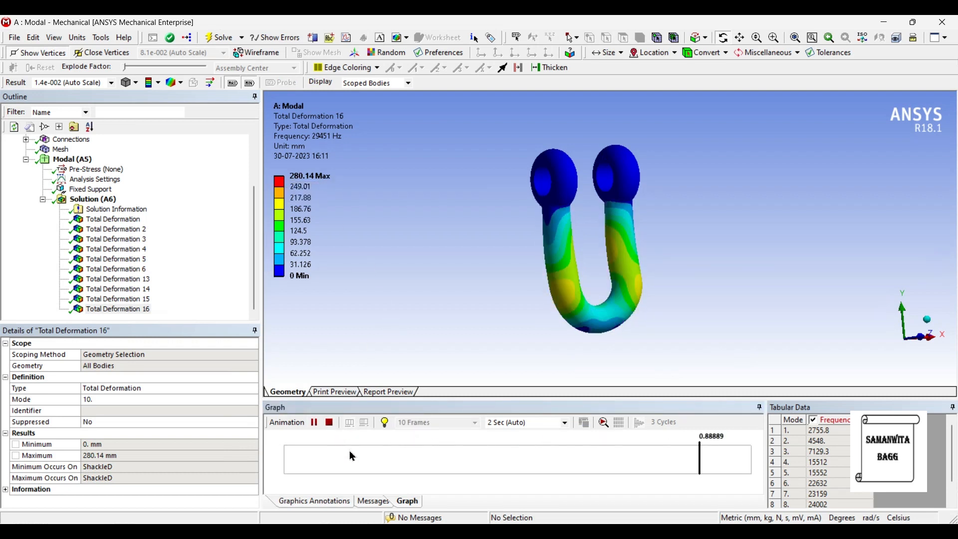
pyautogui.click(314, 422)
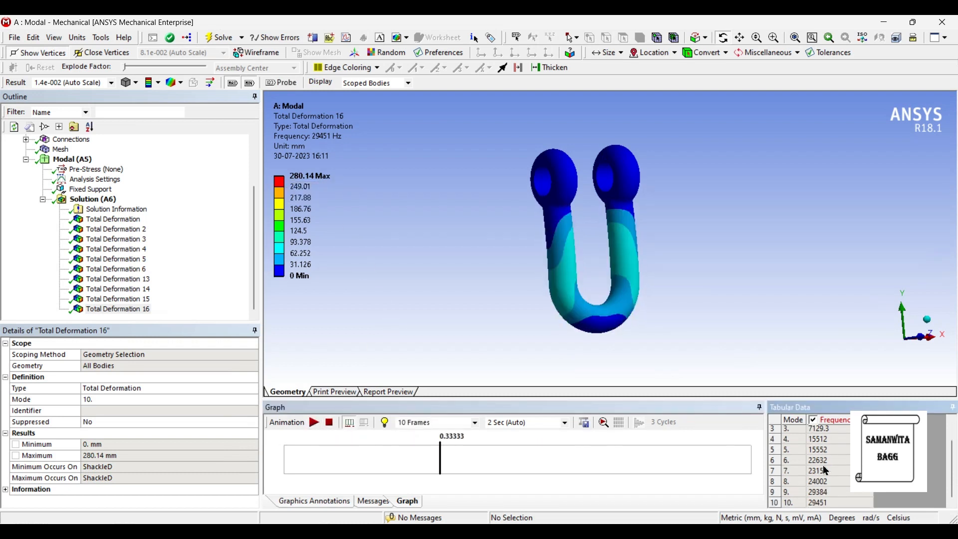